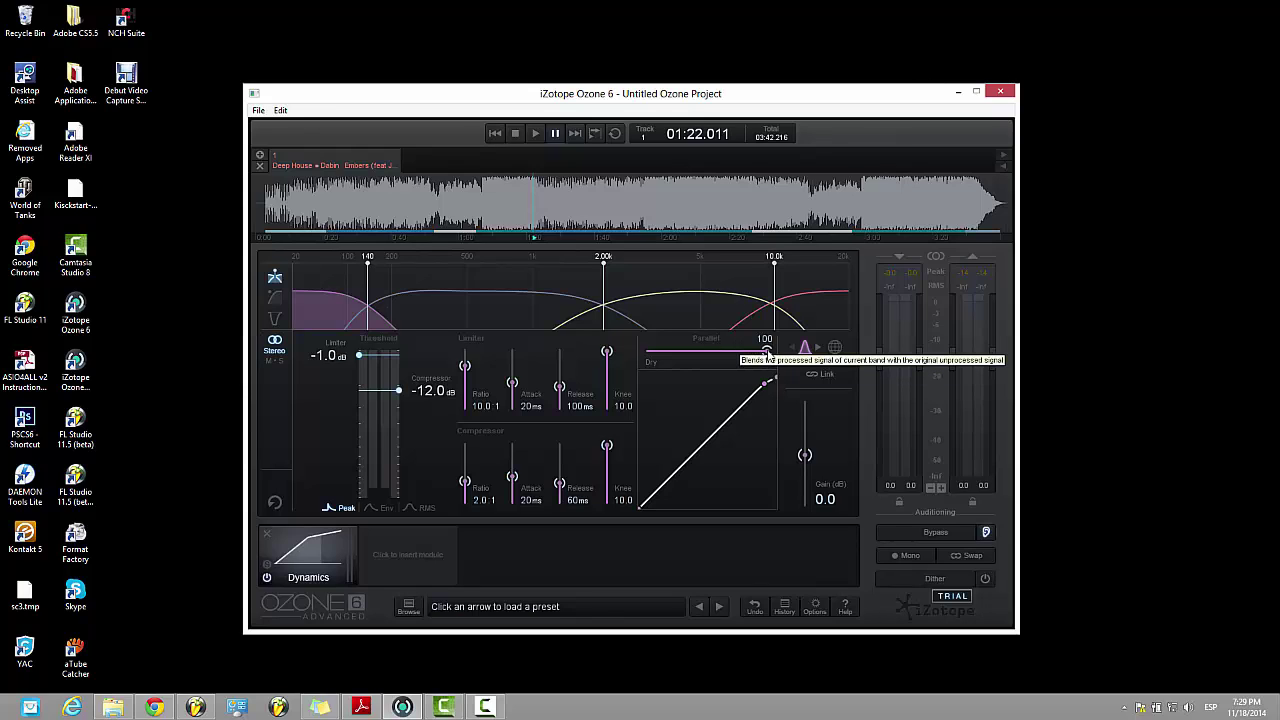
Lower Band 1's compressor threshold to -30.4 dB and raise its compressor ratio to 8.2:1
{"action": "mouse_move", "coordinate": [766, 352]}
{"action": "left_mouse_down"}
{"action": "mouse_move", "coordinate": [645, 360]}
{"action": "mouse_move", "coordinate": [766, 352]}
{"action": "left_mouse_up"}
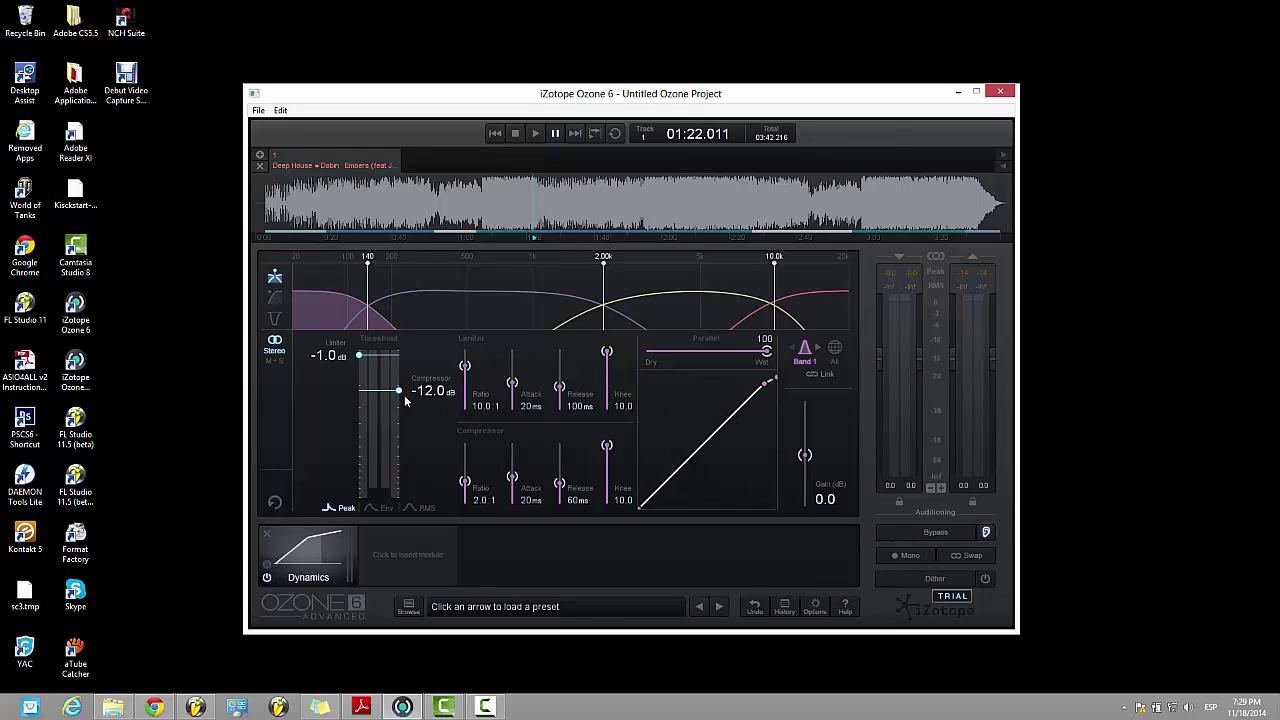
{"action": "left_click_drag", "start_coordinate": [398, 390], "coordinate": [398, 425]}
{"action": "left_click_drag", "start_coordinate": [727, 386], "coordinate": [732, 402]}
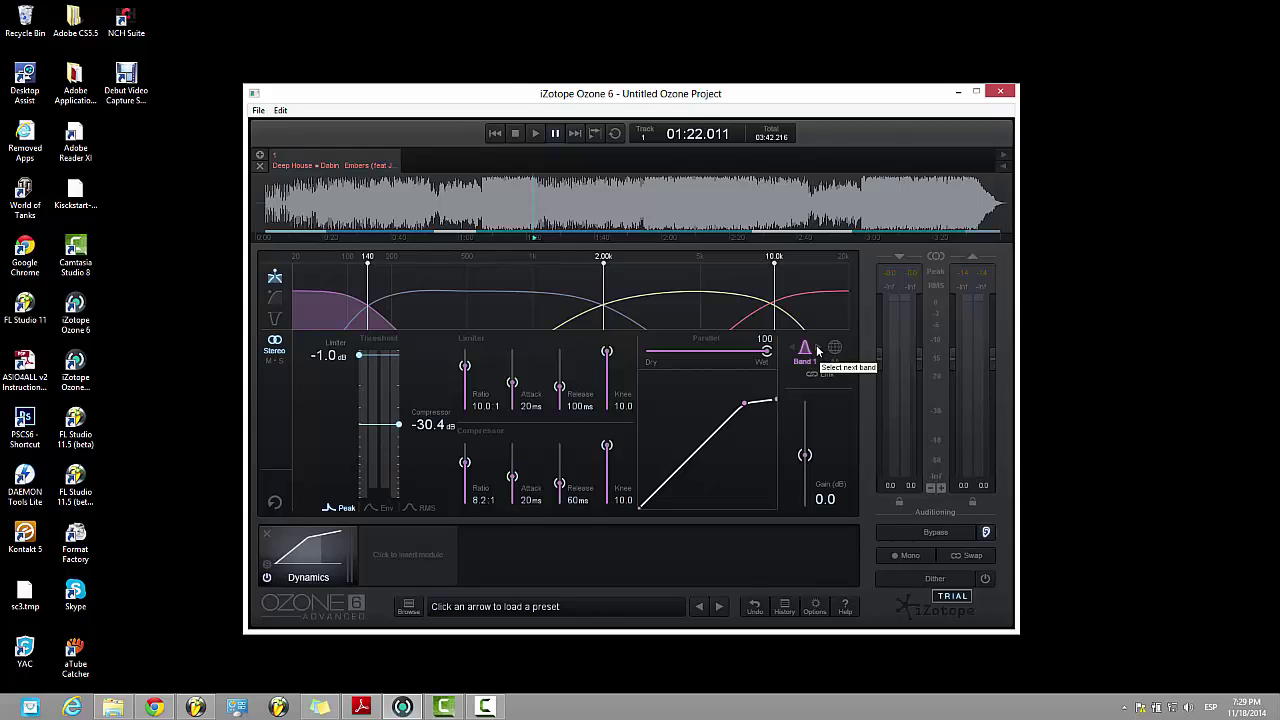
Cycle through the individual settings of every frequency band, ending back on Band 1
{"action": "left_click", "coordinate": [818, 349]}
{"action": "left_click", "coordinate": [818, 349]}
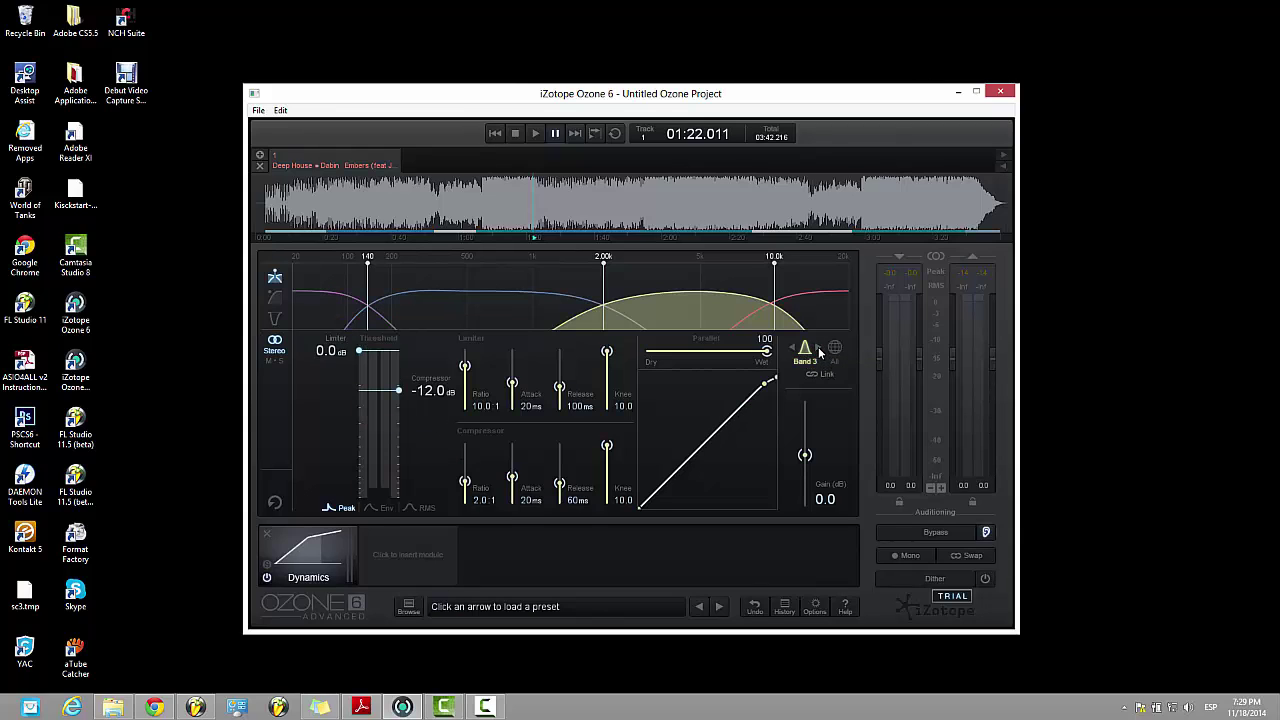
{"action": "left_click", "coordinate": [818, 349]}
{"action": "left_click", "coordinate": [818, 349]}
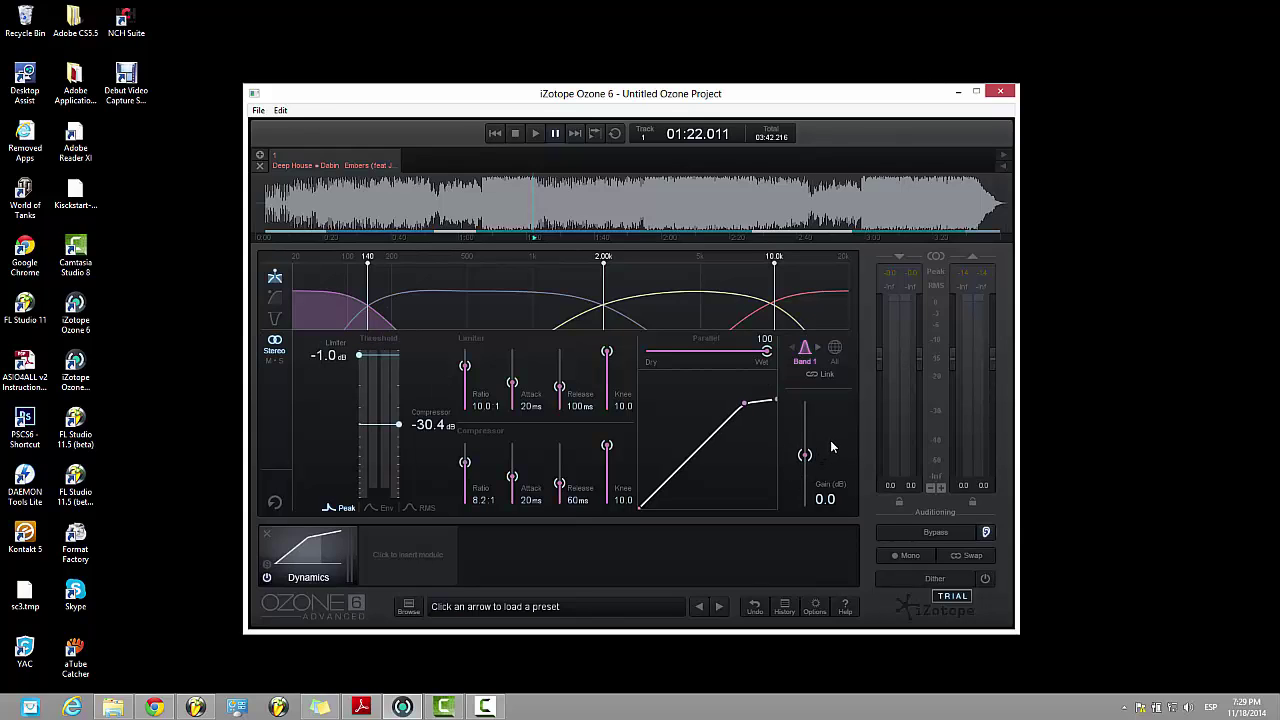
Show all bands together, link their parameters, and lower the compressor thresholds to -12.8 dB
{"action": "left_click", "coordinate": [836, 350]}
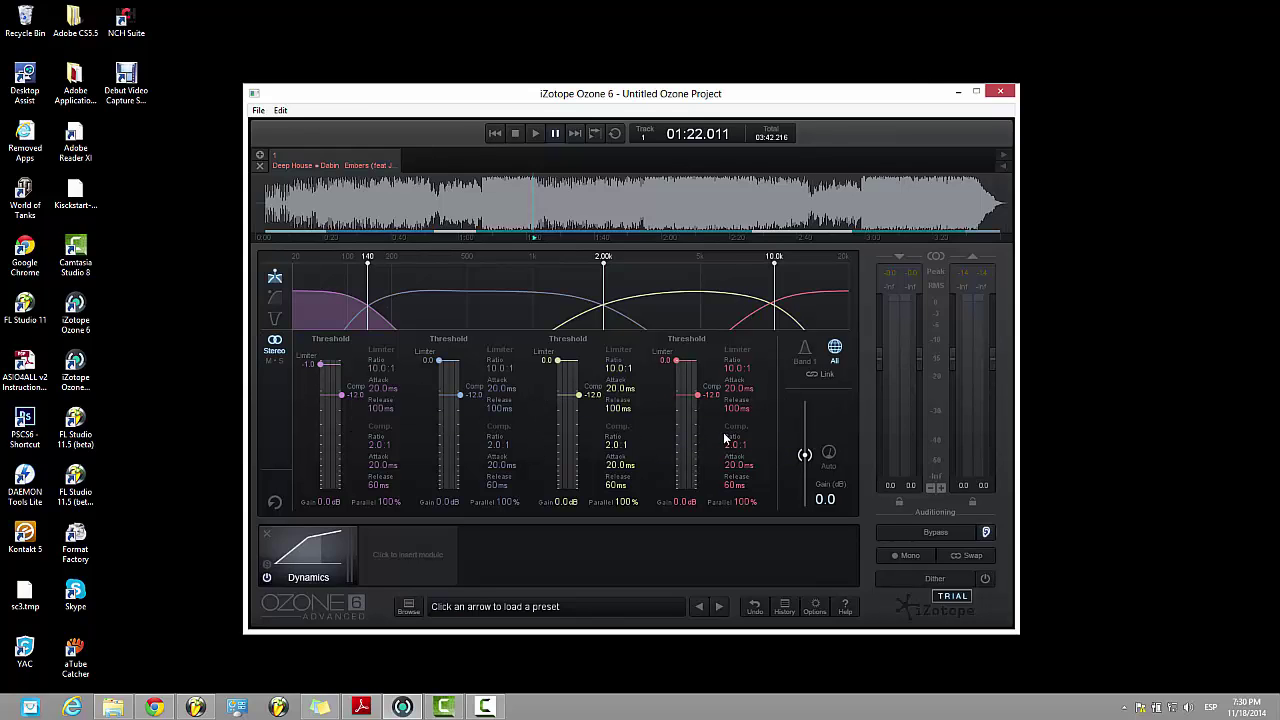
{"action": "left_click", "coordinate": [821, 374]}
{"action": "left_click_drag", "start_coordinate": [696, 392], "coordinate": [696, 396]}
{"action": "left_click", "coordinate": [726, 400]}
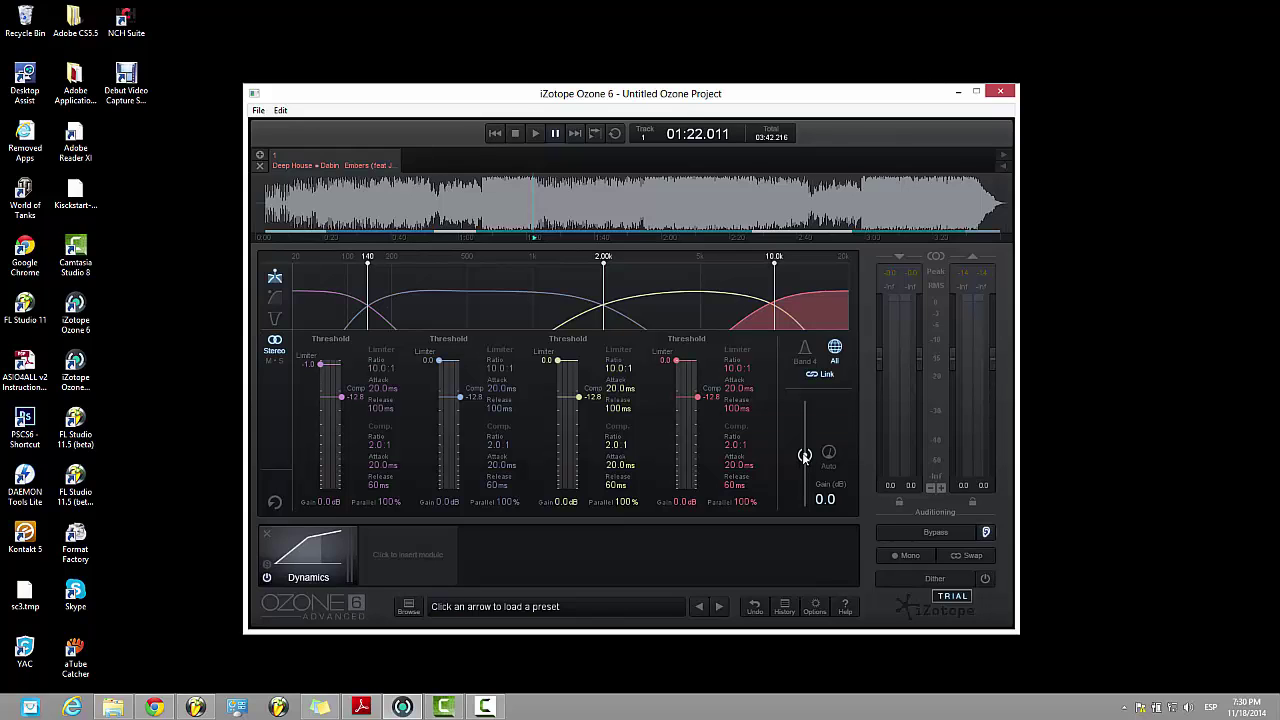
Try a slightly different overall gain for the module and reset it to 0.0 dB
{"action": "left_click_drag", "start_coordinate": [804, 456], "coordinate": [805, 451]}
{"action": "left_click", "coordinate": [805, 452], "text": "ctrl"}
Switch the level detection to RMS from Band 4's individual view and return to Band 1
{"action": "left_click", "coordinate": [700, 430]}
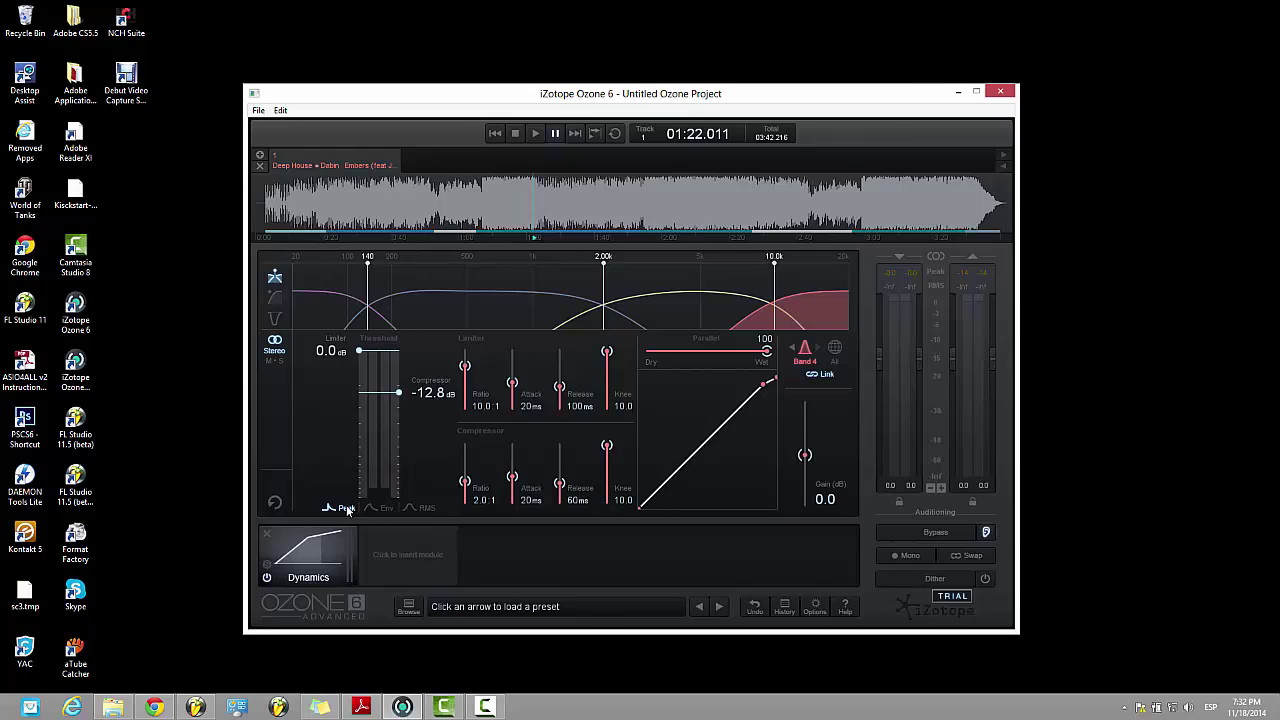
{"action": "left_click", "coordinate": [424, 508]}
{"action": "left_click", "coordinate": [792, 348]}
{"action": "left_click", "coordinate": [792, 348]}
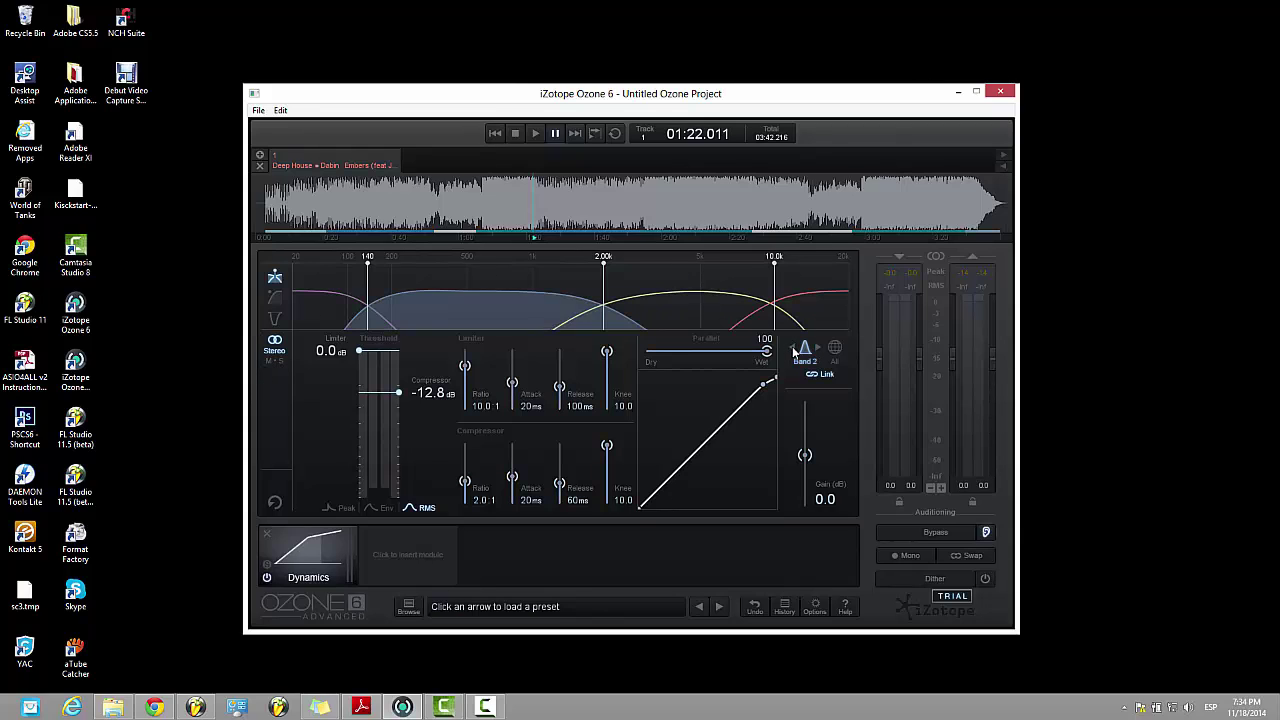
{"action": "left_click", "coordinate": [792, 348]}
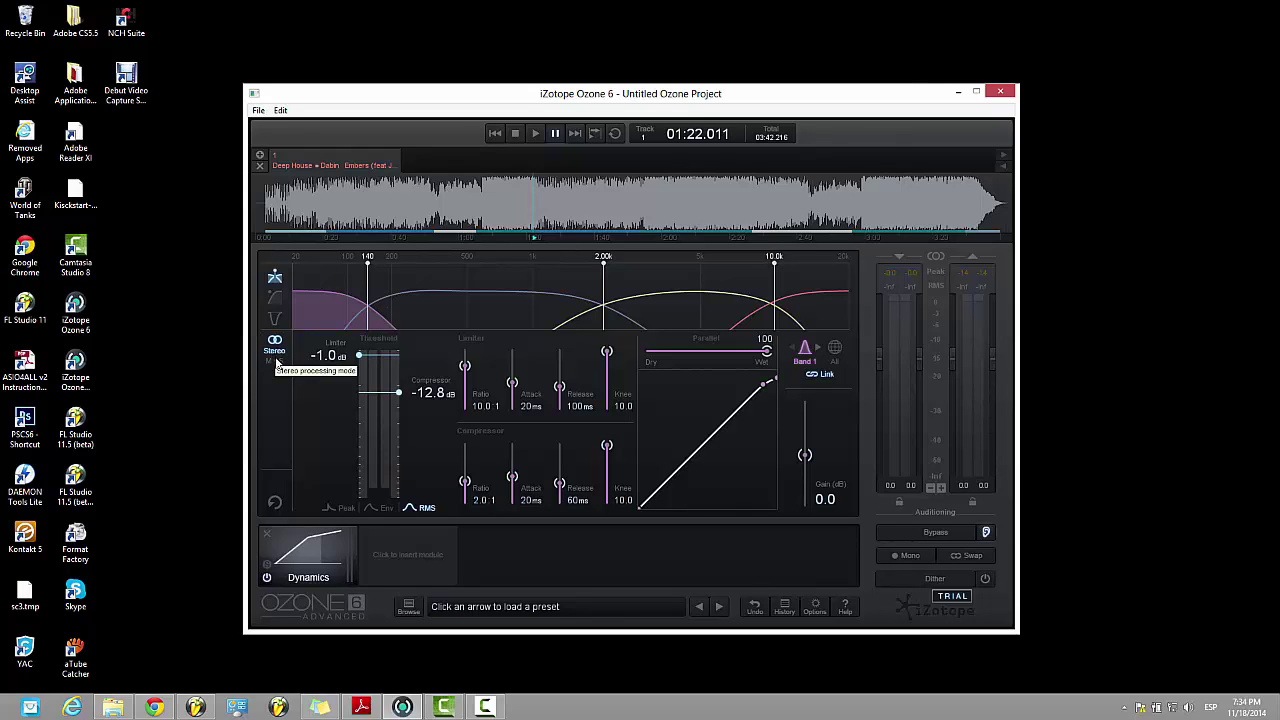
Switch the module to mid/side processing and solo the Mid channel, followed by the Side channel
{"action": "left_click", "coordinate": [277, 364]}
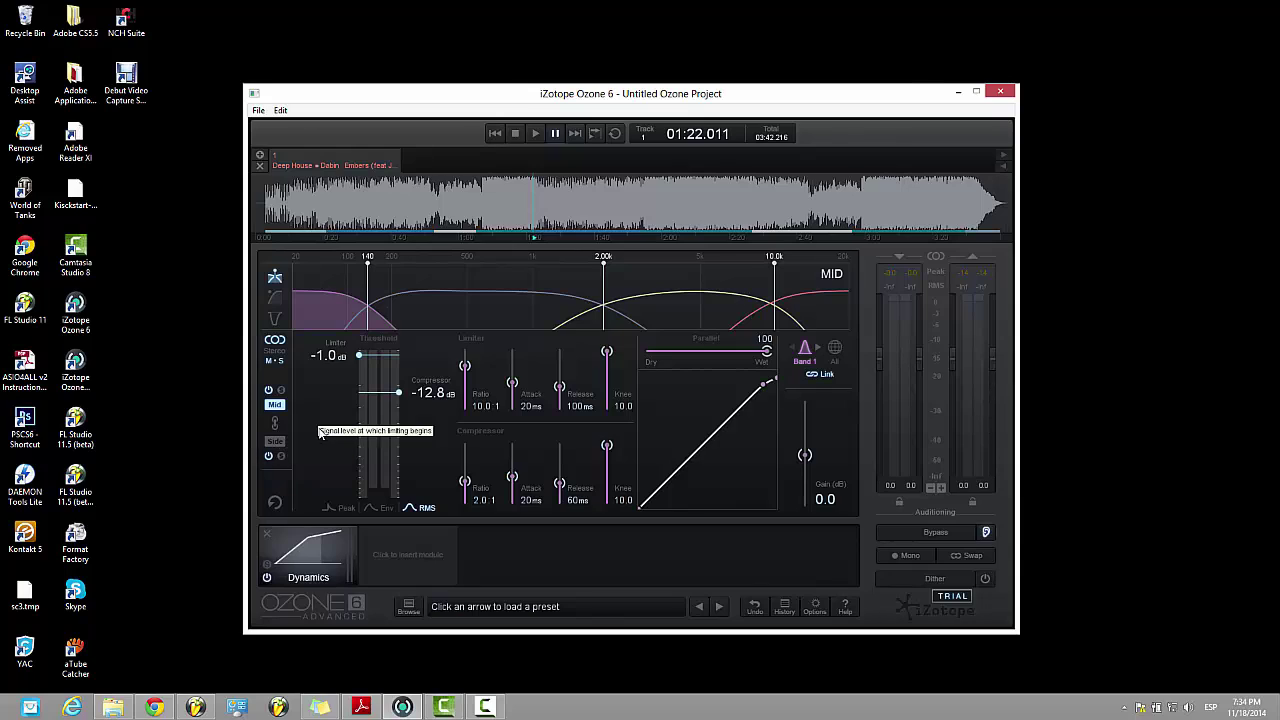
{"action": "left_click", "coordinate": [281, 394]}
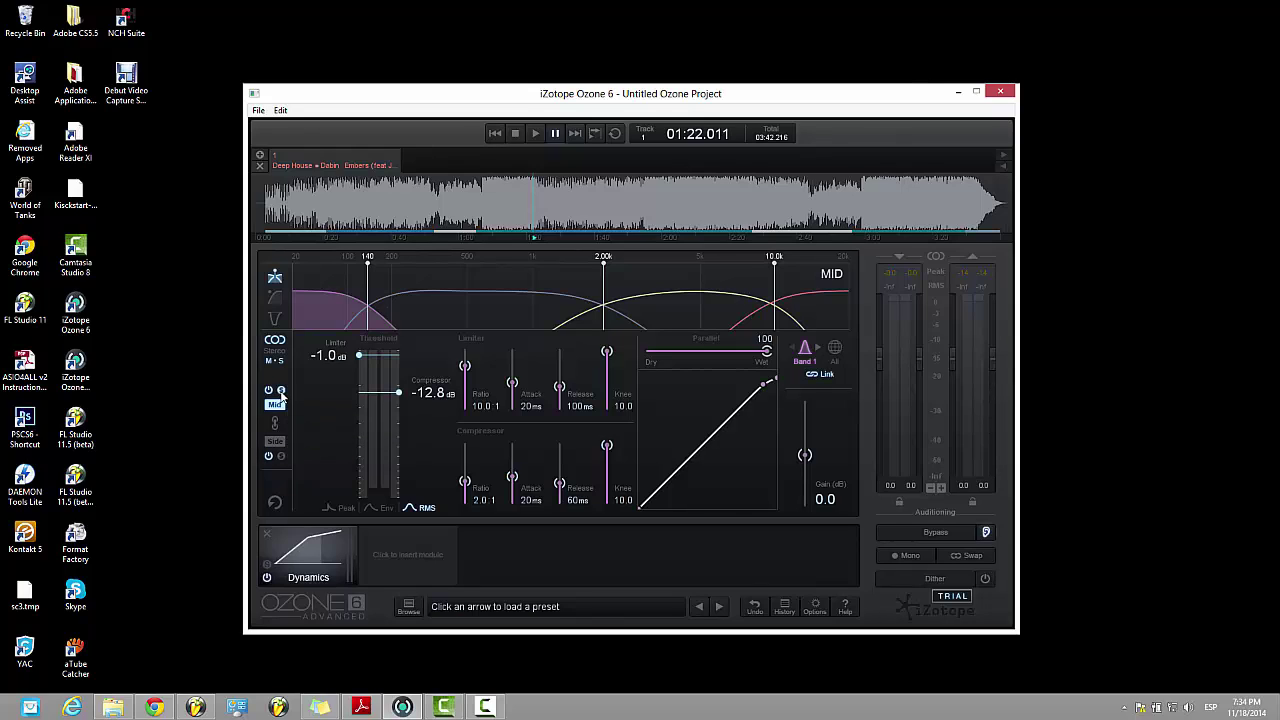
{"action": "left_click", "coordinate": [281, 457]}
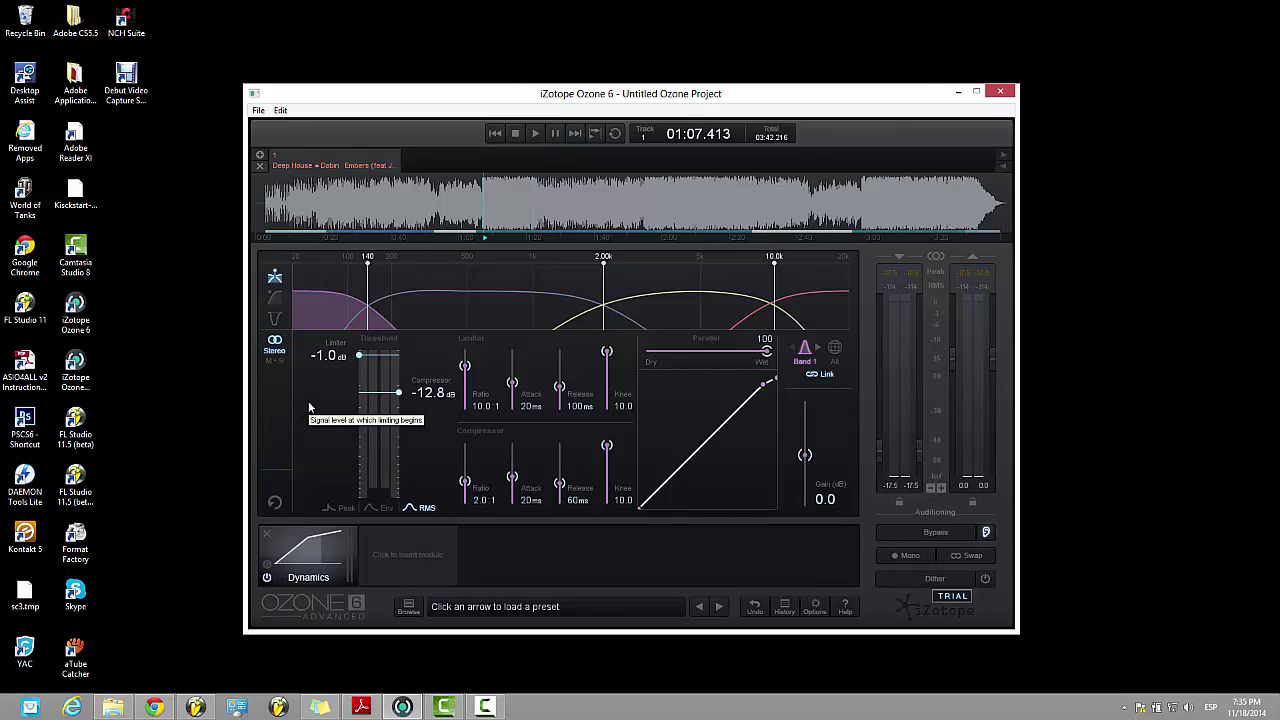
Audition the track in Stereo mode and again in mid/side mode, soloing the Mid and Side channels in turn
{"action": "key", "text": "space"}
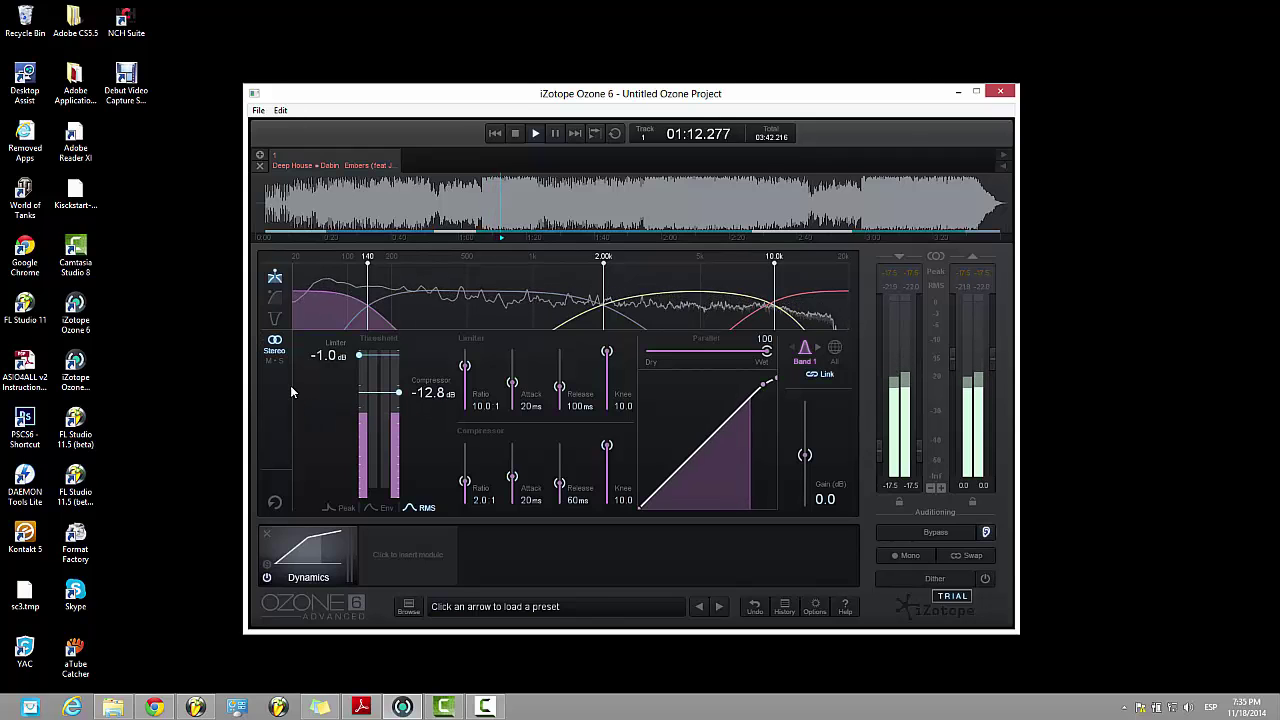
{"action": "key", "text": "space"}
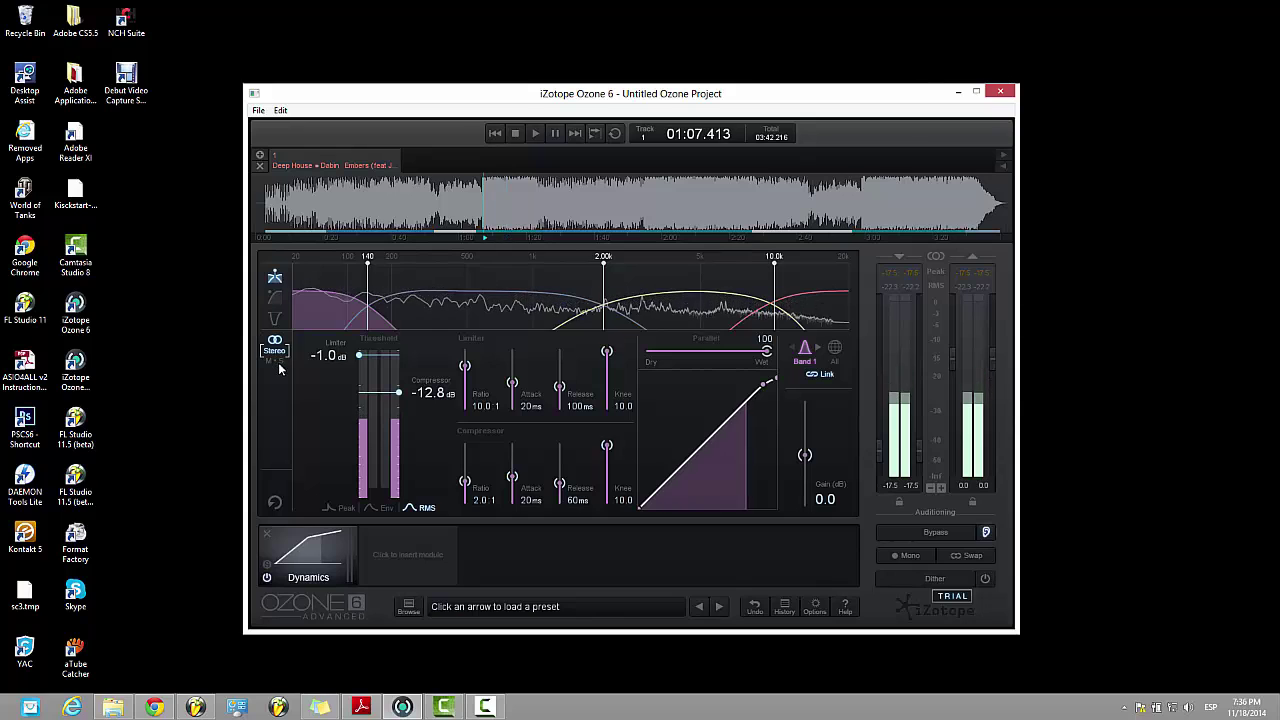
{"action": "left_click", "coordinate": [277, 355]}
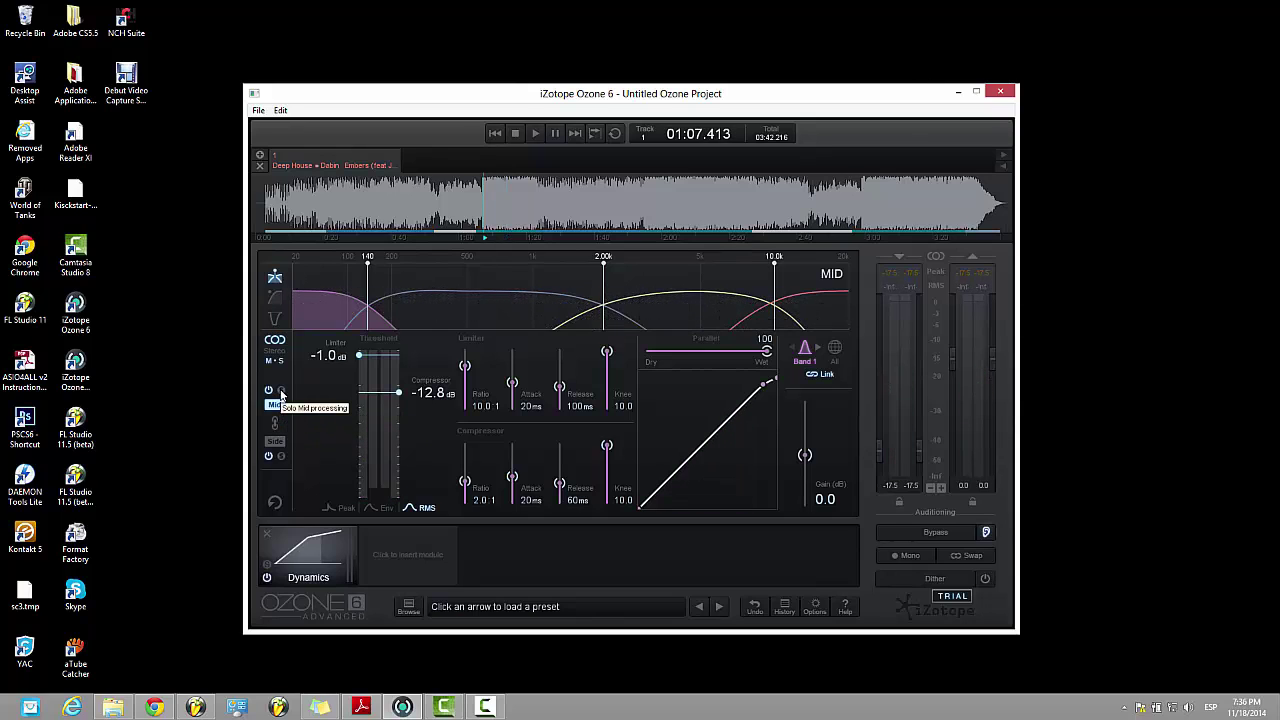
{"action": "key", "text": "space"}
{"action": "left_click", "coordinate": [281, 391]}
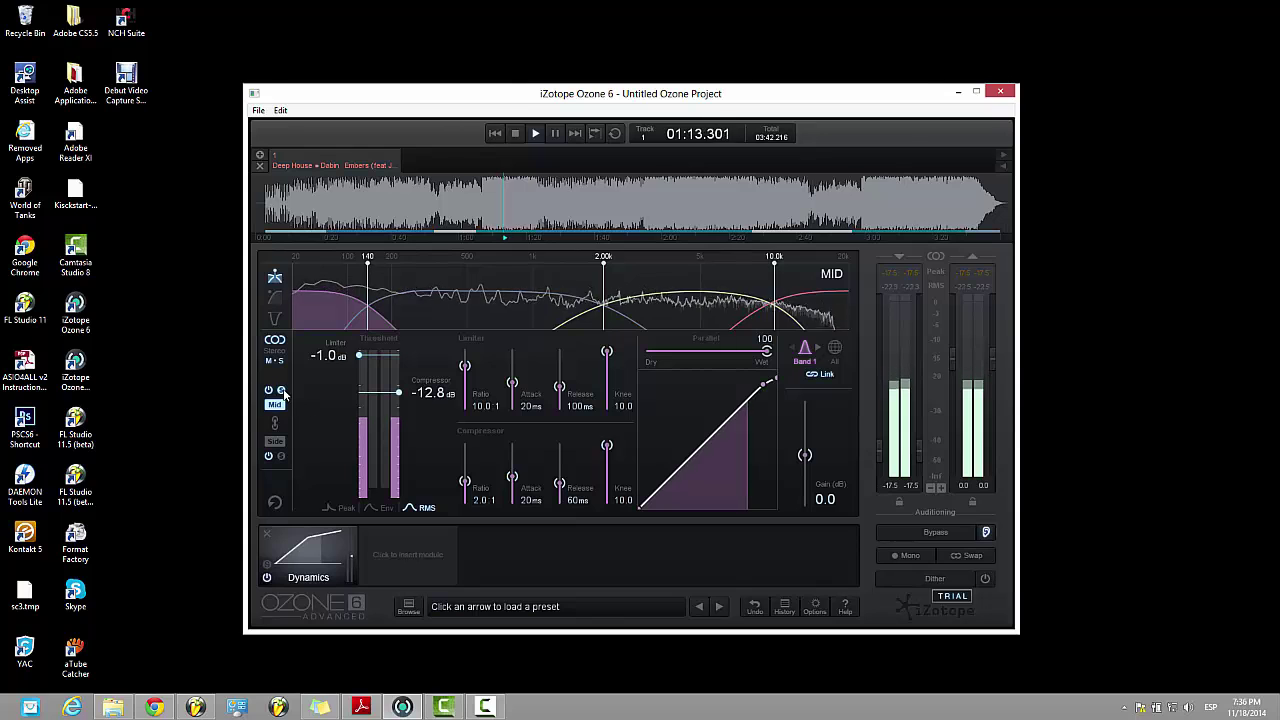
{"action": "left_click", "coordinate": [282, 457]}
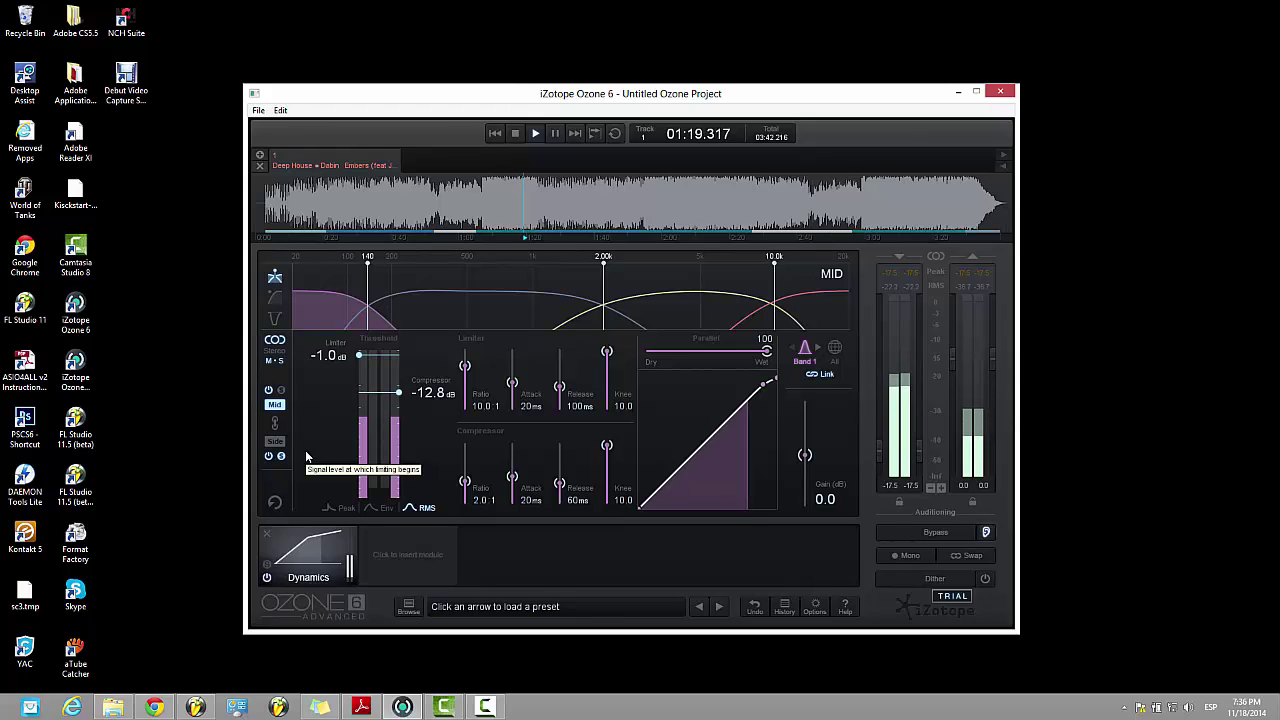
{"action": "key", "text": "space"}
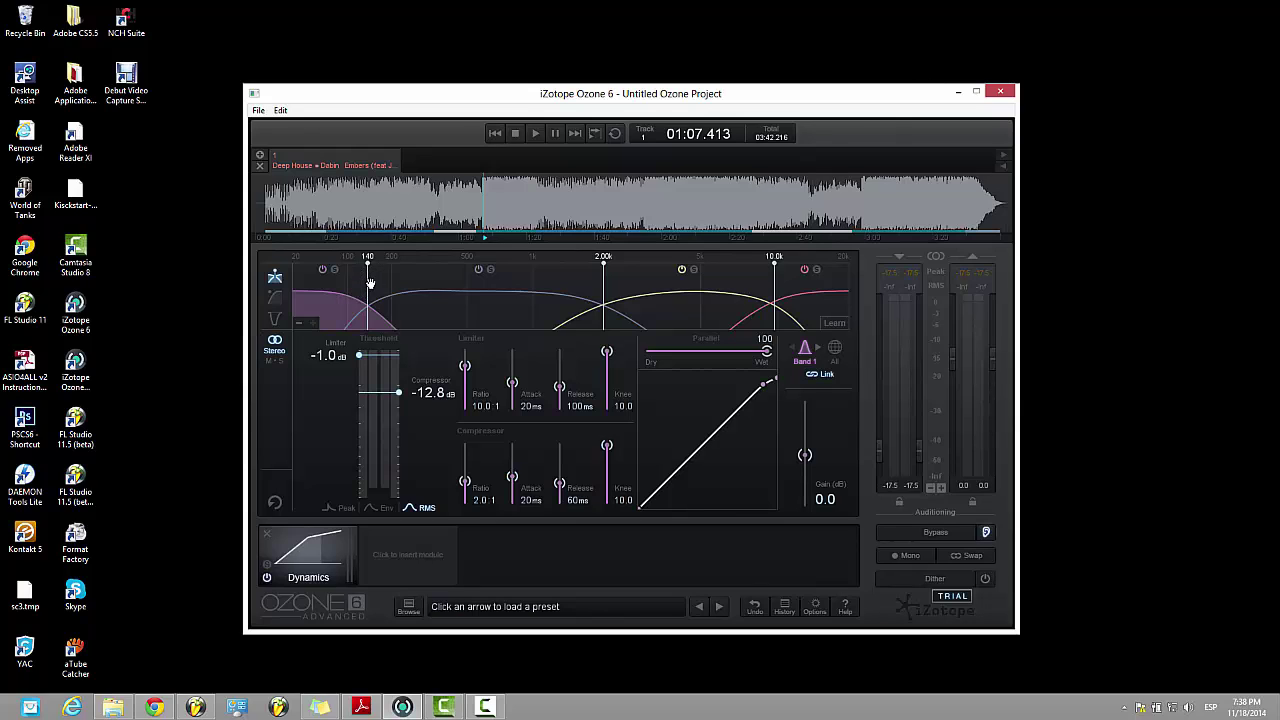
Move the three band crossovers manually to about 169 Hz, 2.93 kHz and 9.39 kHz
{"action": "left_click_drag", "start_coordinate": [367, 285], "coordinate": [389, 285]}
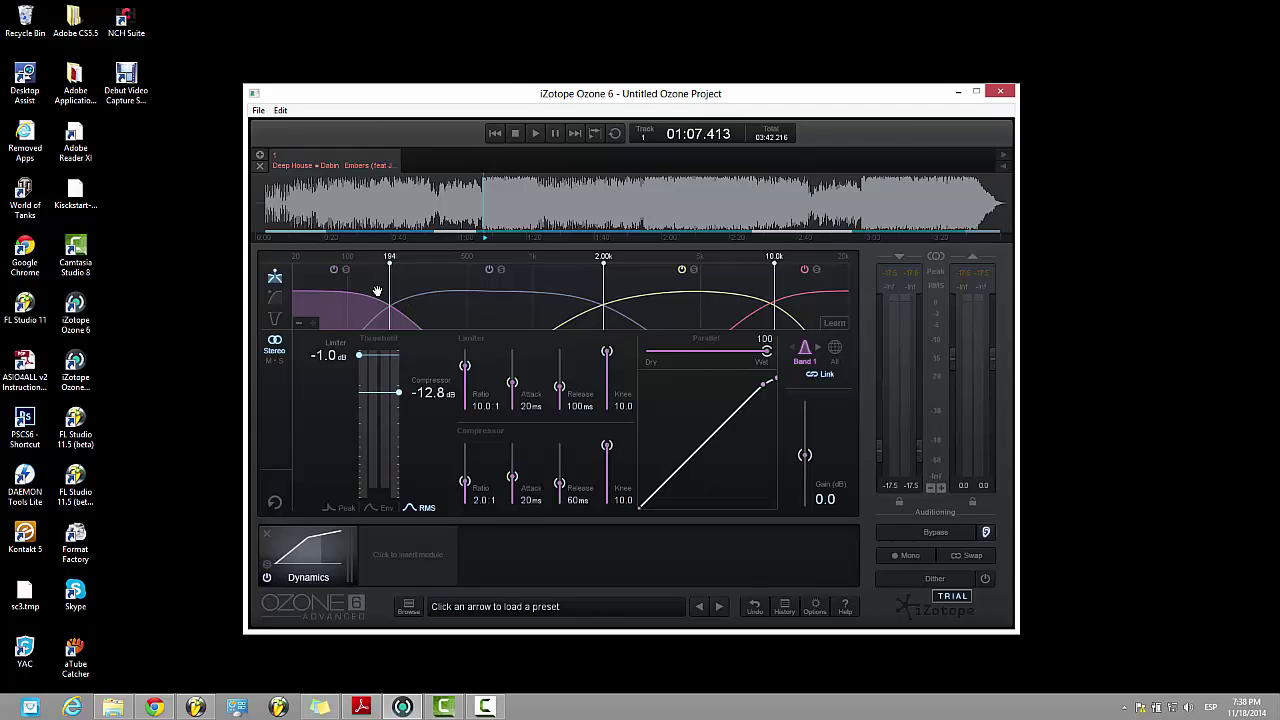
{"action": "left_click_drag", "start_coordinate": [603, 285], "coordinate": [596, 285]}
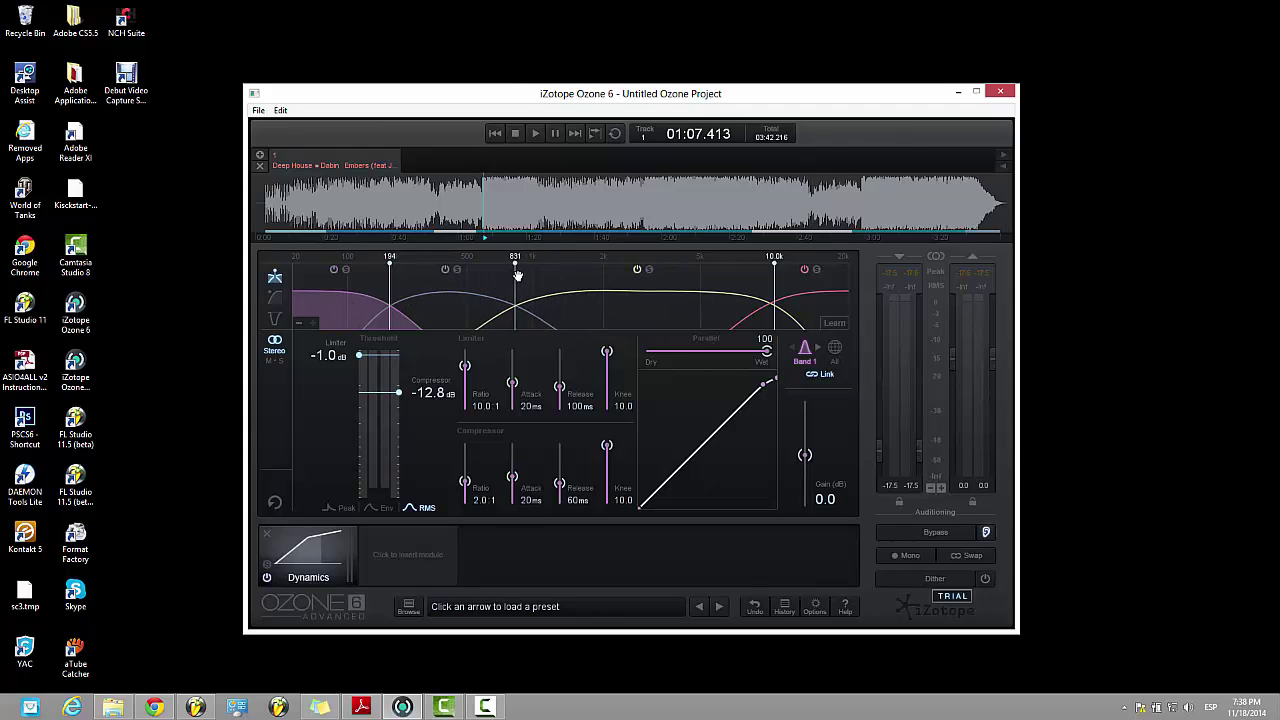
{"action": "mouse_move", "coordinate": [389, 275]}
{"action": "left_mouse_down"}
{"action": "mouse_move", "coordinate": [400, 275]}
{"action": "mouse_move", "coordinate": [378, 277]}
{"action": "mouse_move", "coordinate": [408, 270]}
{"action": "left_mouse_up"}
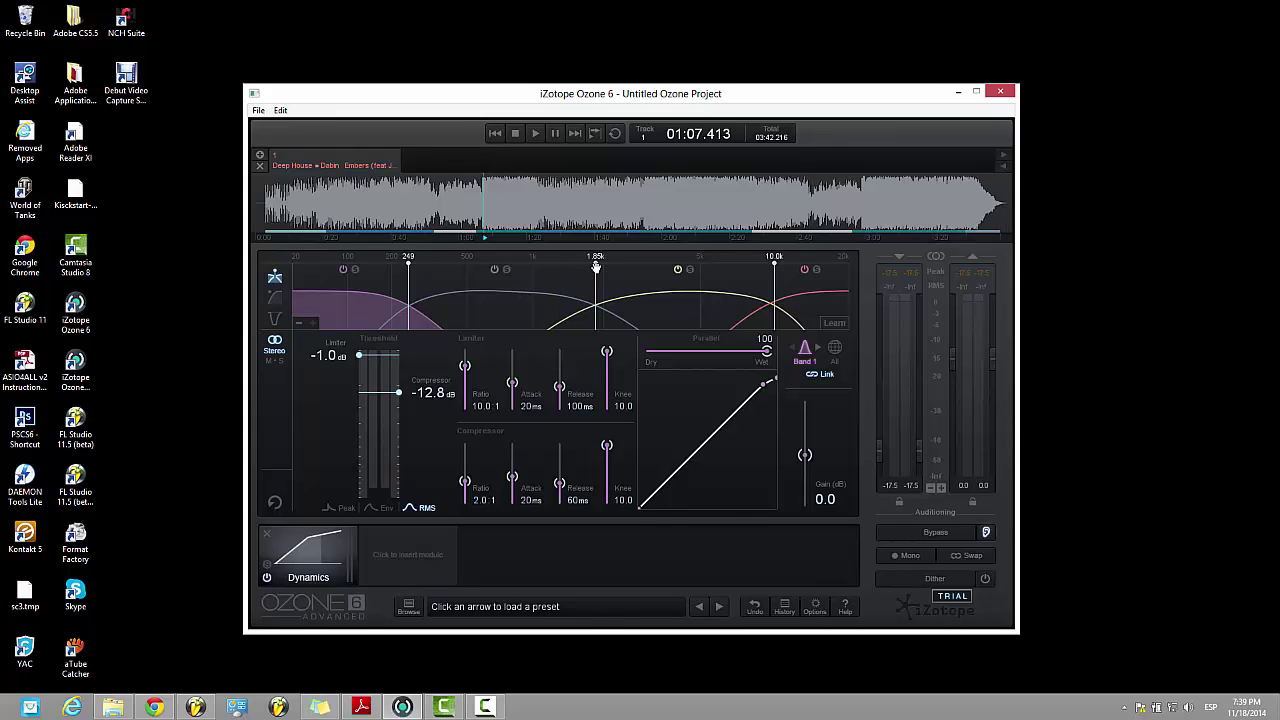
{"action": "left_click_drag", "start_coordinate": [596, 264], "coordinate": [644, 266]}
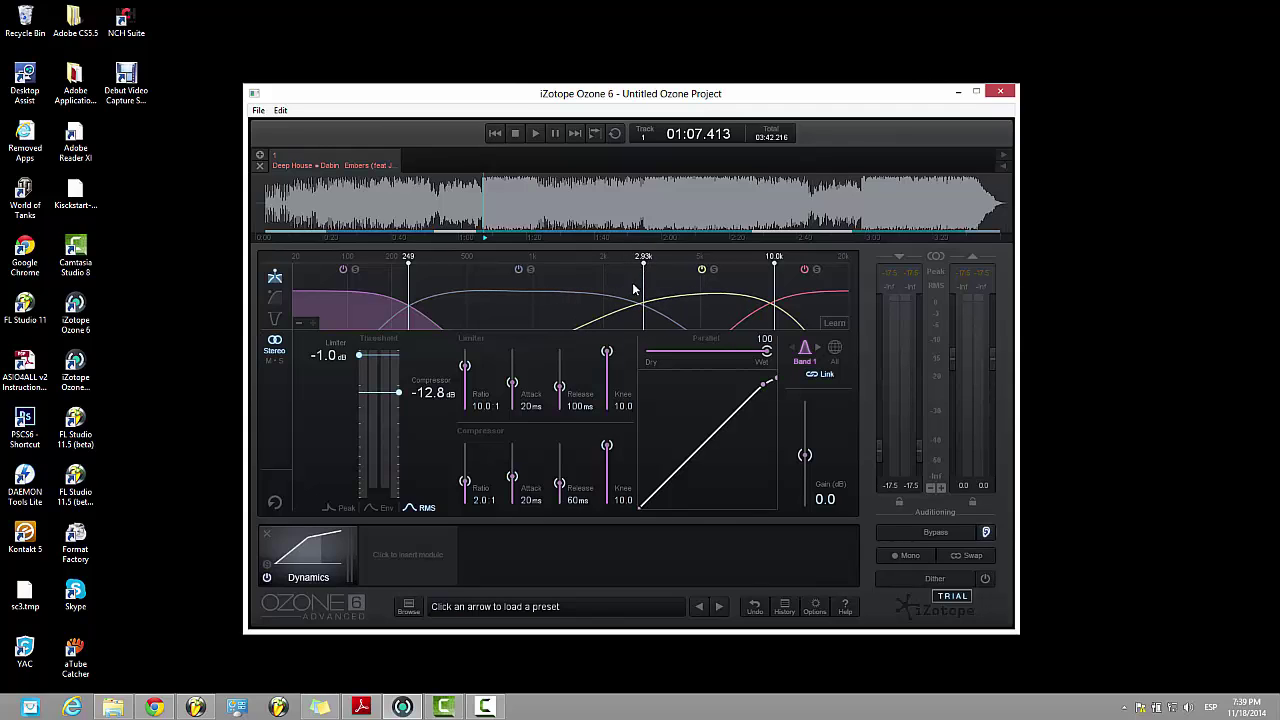
{"action": "left_click_drag", "start_coordinate": [774, 268], "coordinate": [767, 268]}
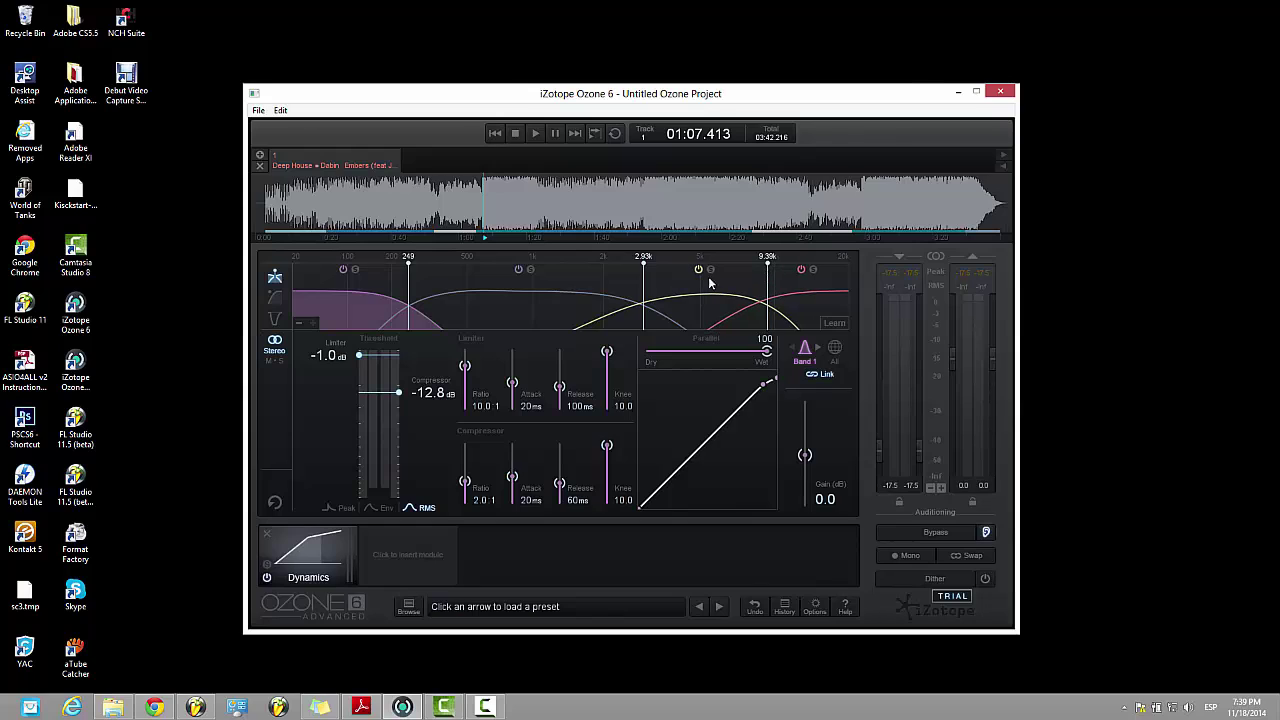
{"action": "mouse_move", "coordinate": [409, 265]}
{"action": "left_mouse_down"}
{"action": "mouse_move", "coordinate": [381, 270]}
{"action": "mouse_move", "coordinate": [376, 313]}
{"action": "left_mouse_up"}
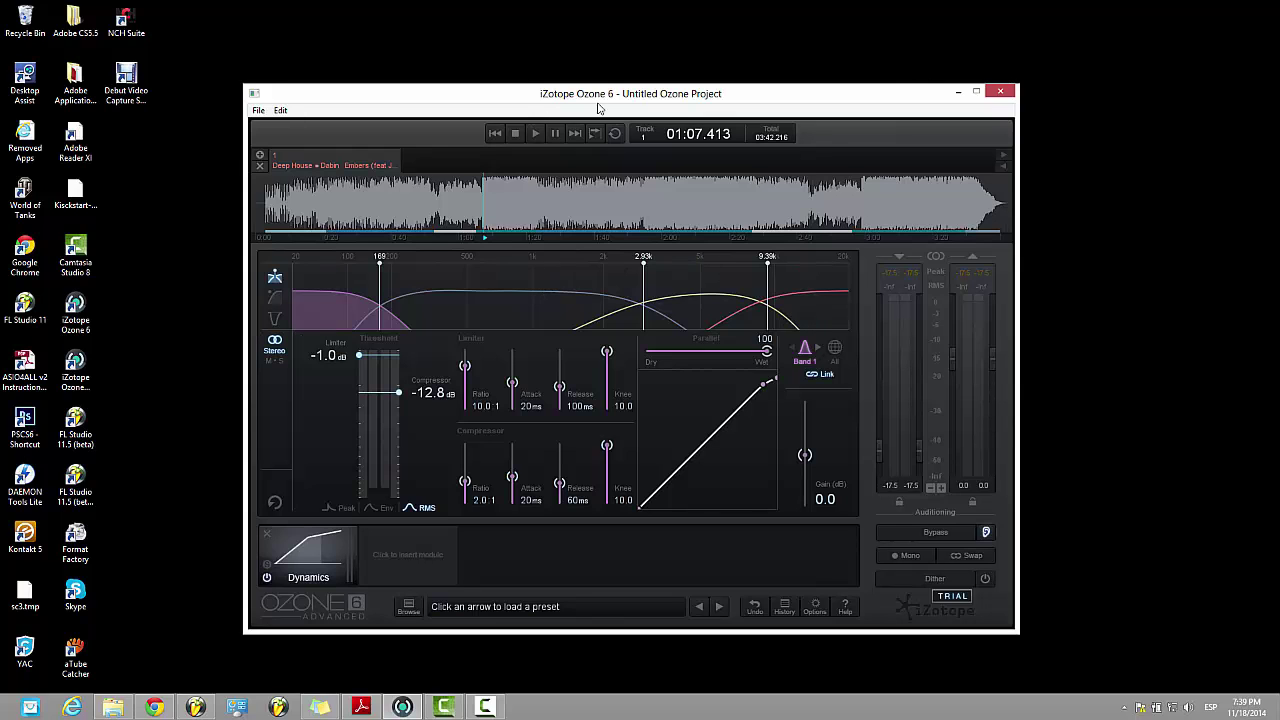
Play the track with Learn running to place the crossovers automatically, and pause playback when it finishes
{"action": "left_click", "coordinate": [535, 133]}
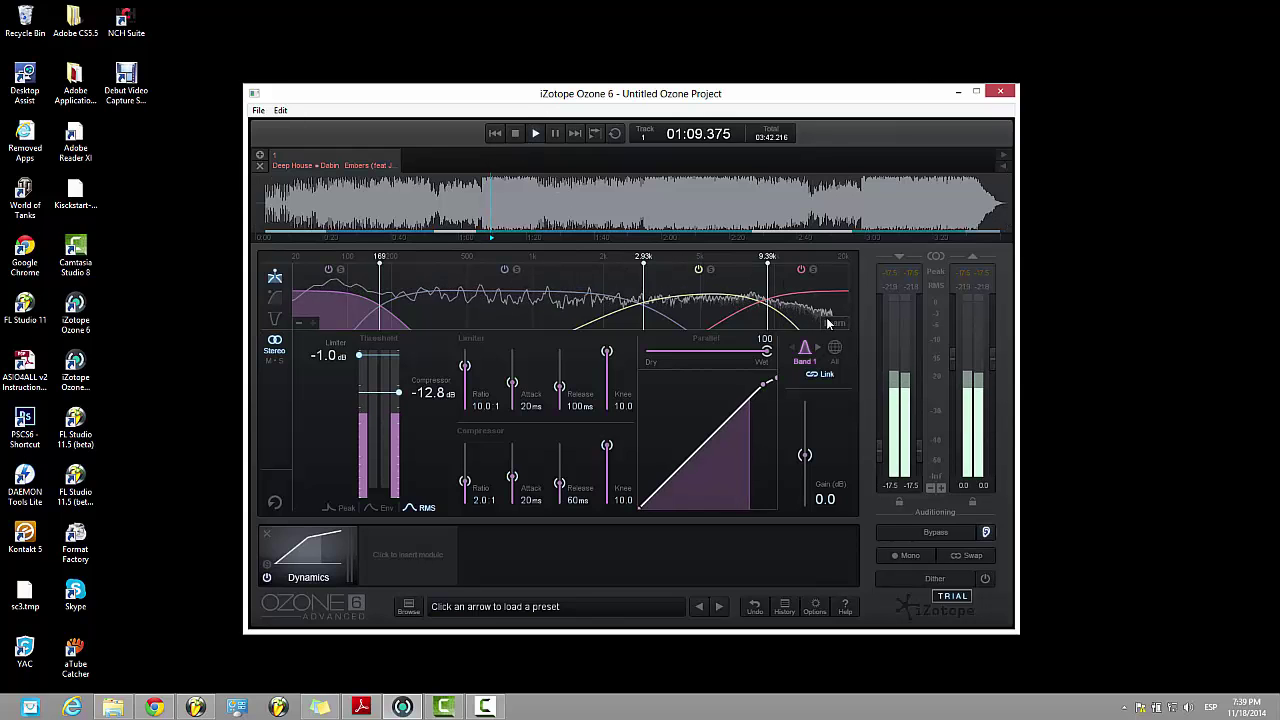
{"action": "left_click", "coordinate": [830, 323]}
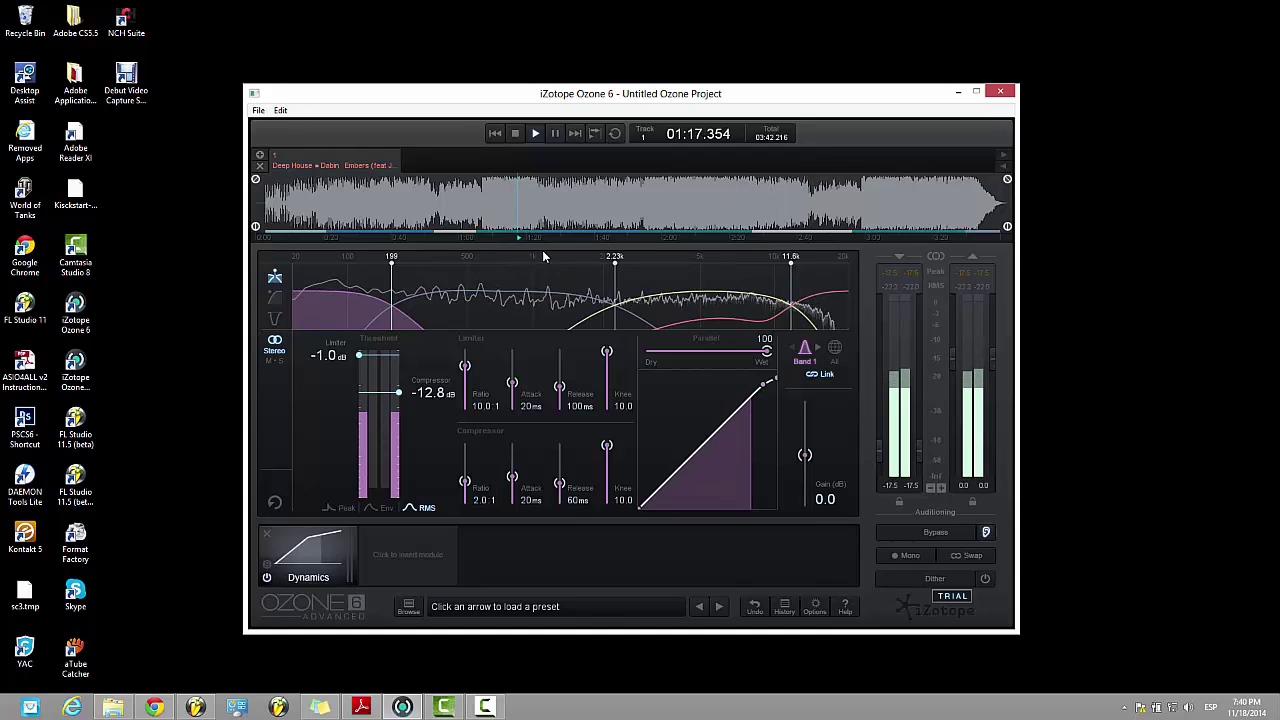
{"action": "left_click", "coordinate": [555, 134]}
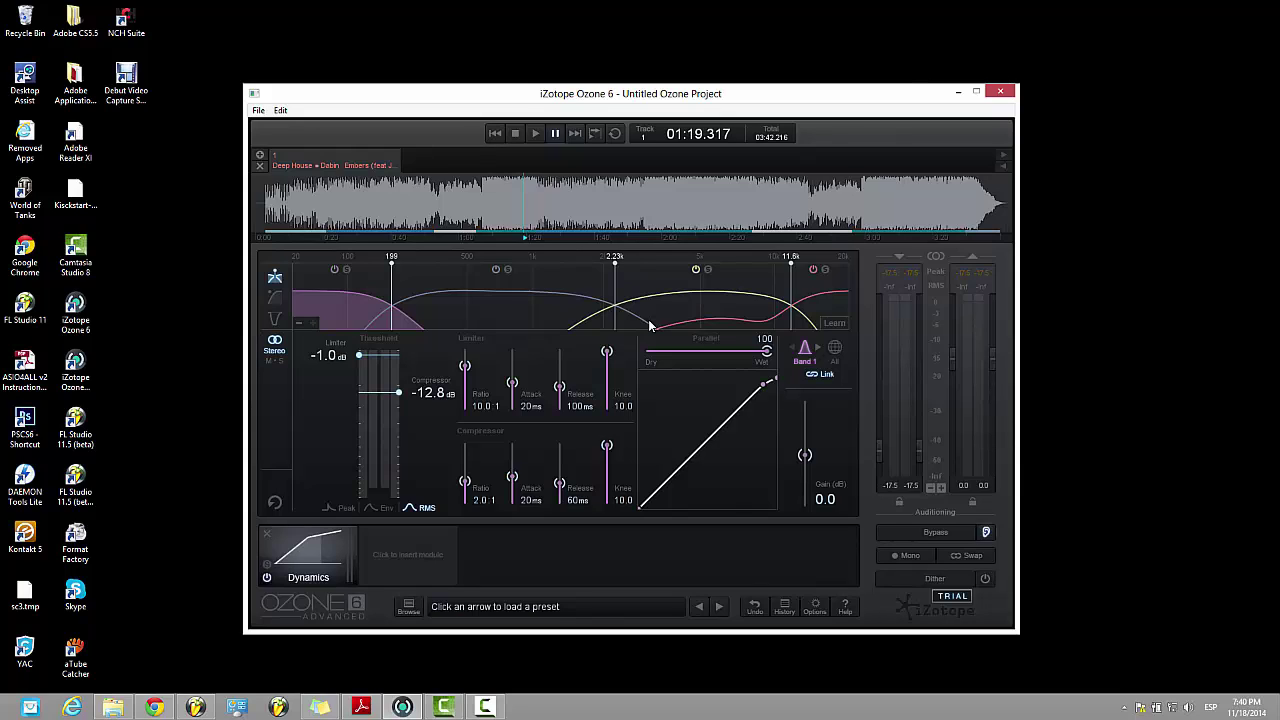
Show the detection filter and sweep its highpass cutoff up to about 560 Hz and down to about 38 Hz
{"action": "left_click", "coordinate": [276, 297]}
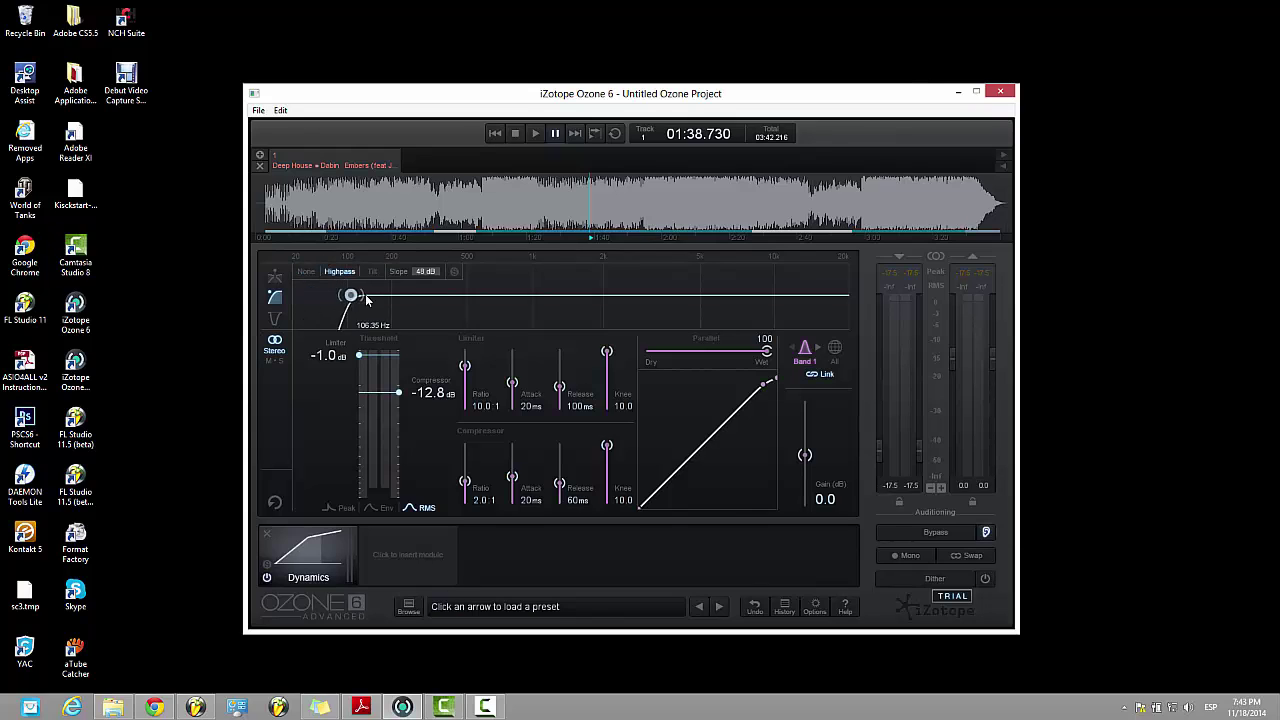
{"action": "left_click_drag", "start_coordinate": [366, 299], "coordinate": [440, 295]}
{"action": "left_click_drag", "start_coordinate": [355, 295], "coordinate": [482, 299]}
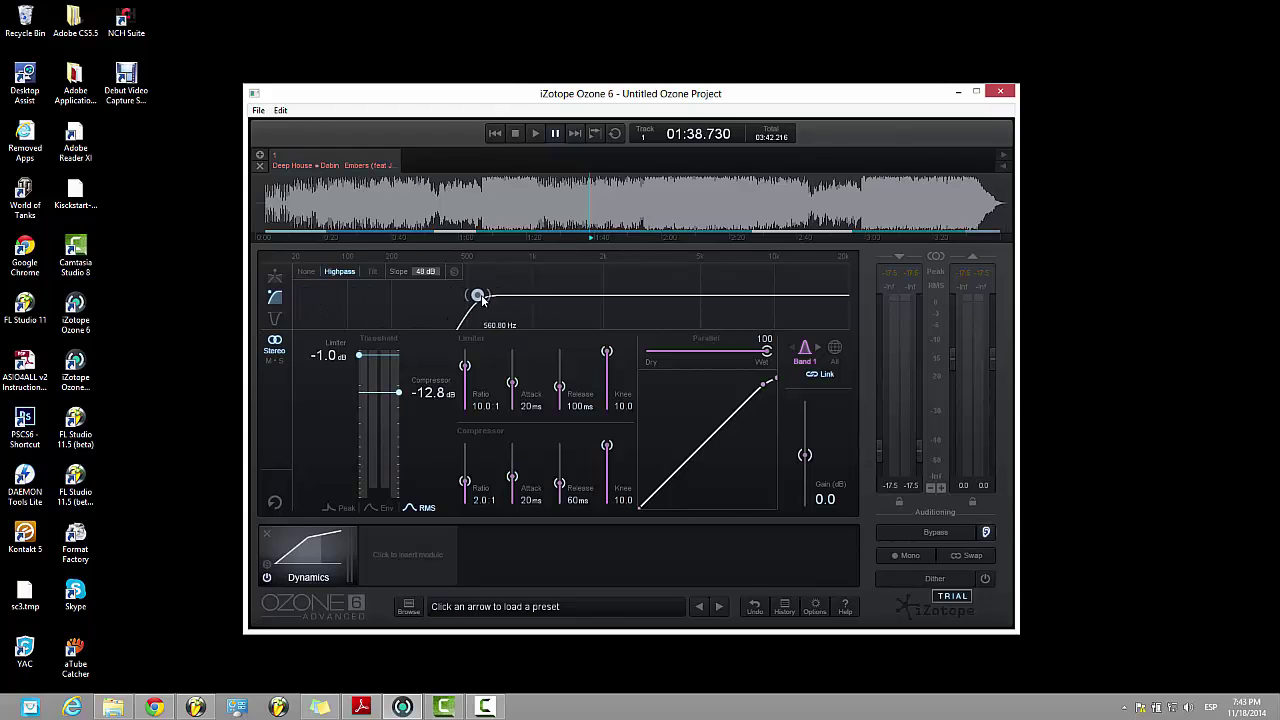
{"action": "left_click_drag", "start_coordinate": [371, 307], "coordinate": [305, 305]}
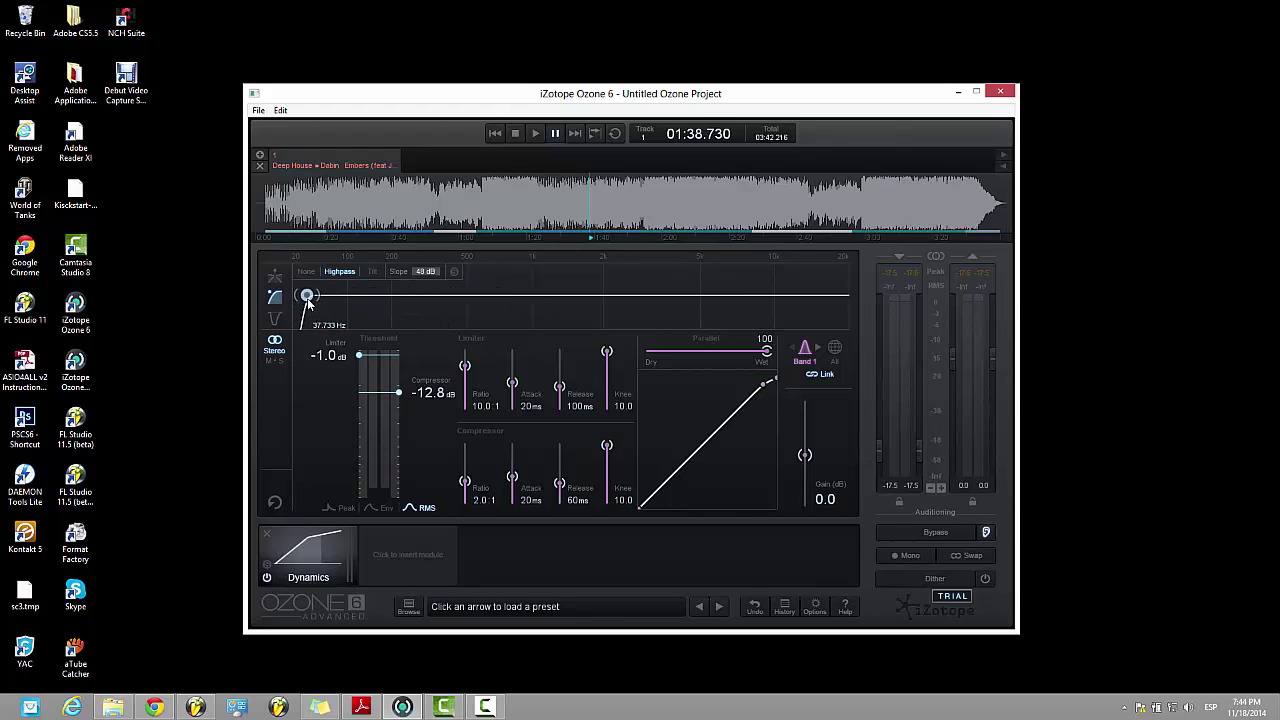
Switch the detection filter to Tilt and raise its amount to 90.0 with all bands shown and the track playing
{"action": "left_click", "coordinate": [371, 272]}
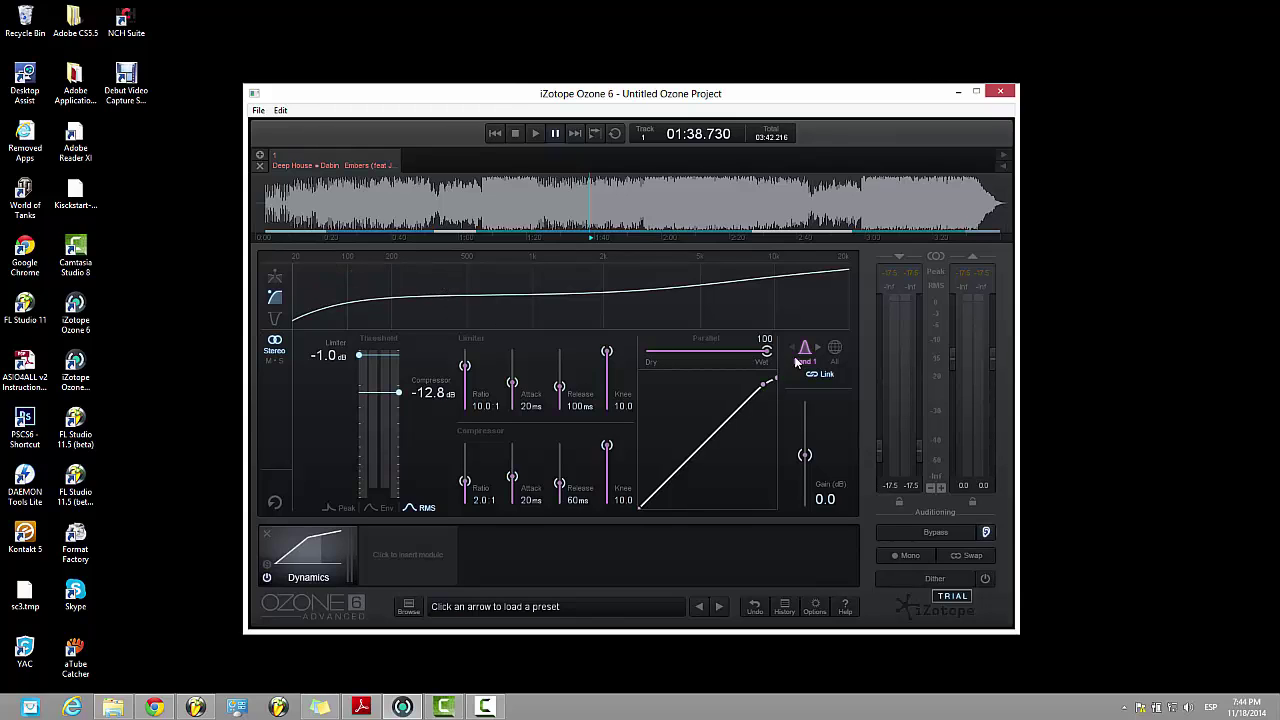
{"action": "left_click", "coordinate": [834, 349]}
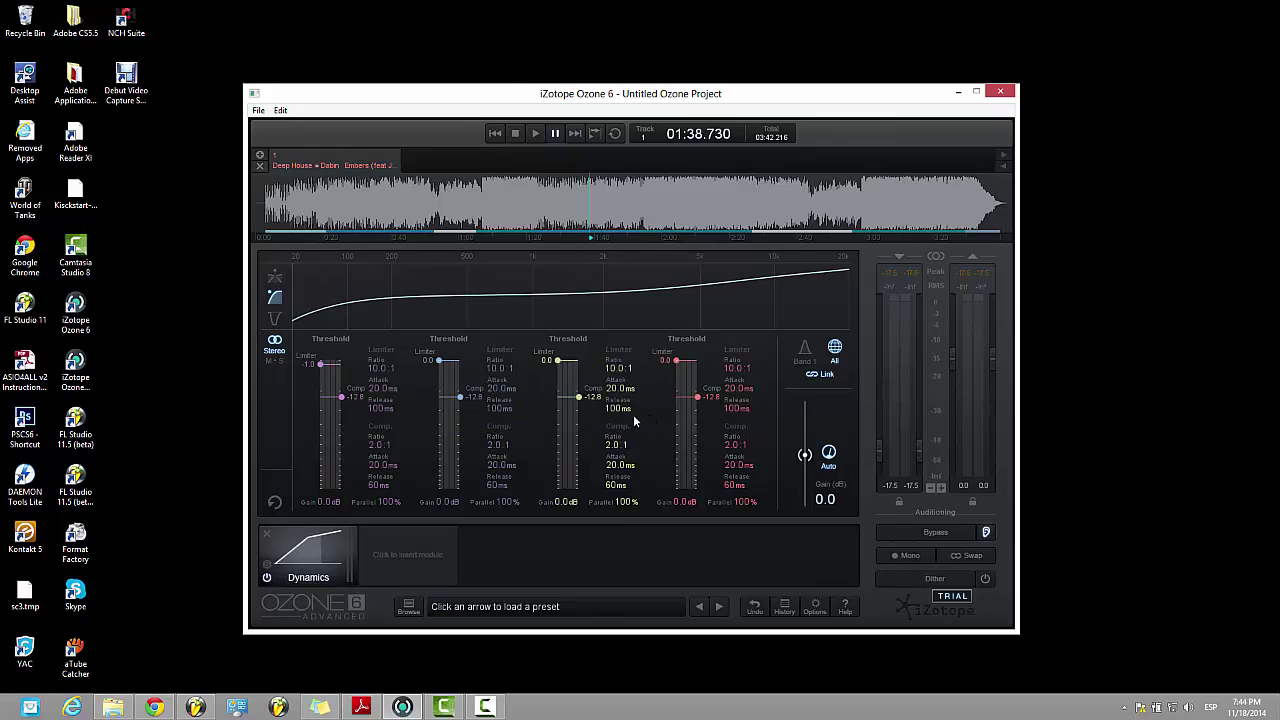
{"action": "mouse_move", "coordinate": [403, 255]}
{"action": "key", "text": "space"}
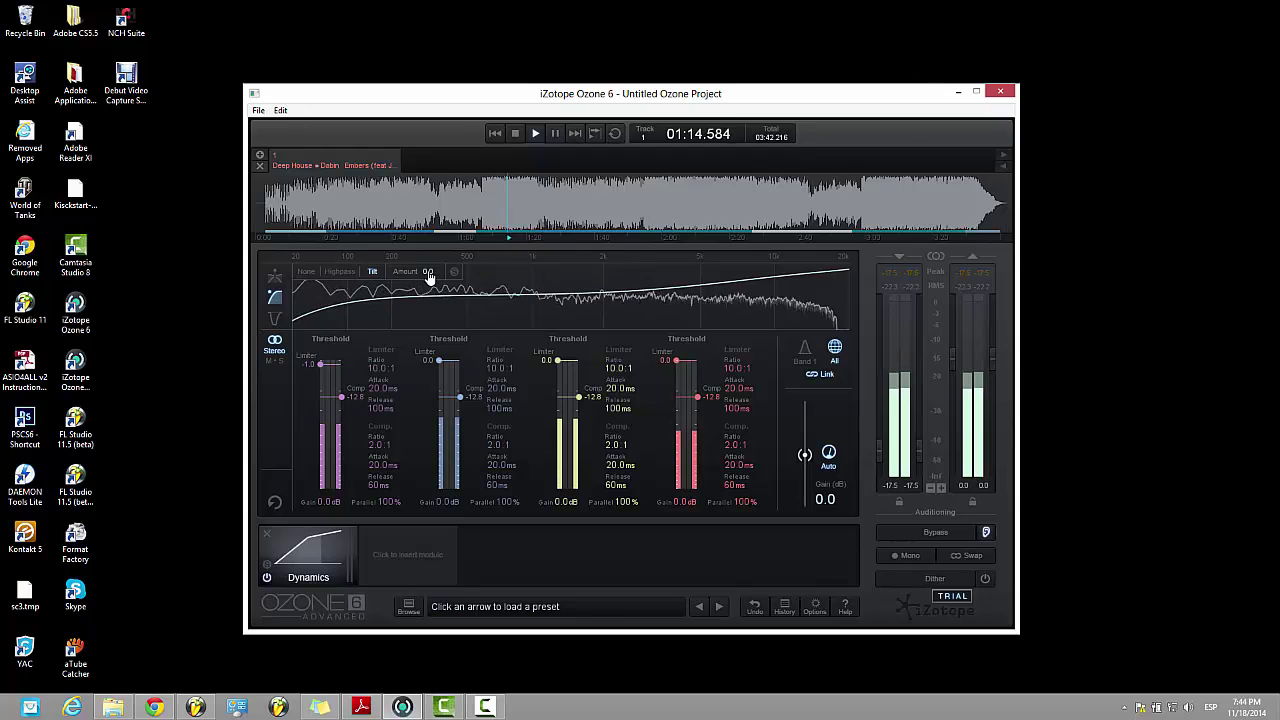
{"action": "mouse_move", "coordinate": [431, 267]}
{"action": "left_mouse_down"}
{"action": "mouse_move", "coordinate": [434, 220]}
{"action": "mouse_move", "coordinate": [346, 229]}
{"action": "mouse_move", "coordinate": [420, 263]}
{"action": "mouse_move", "coordinate": [416, 274]}
{"action": "mouse_move", "coordinate": [421, 246]}
{"action": "left_mouse_up"}
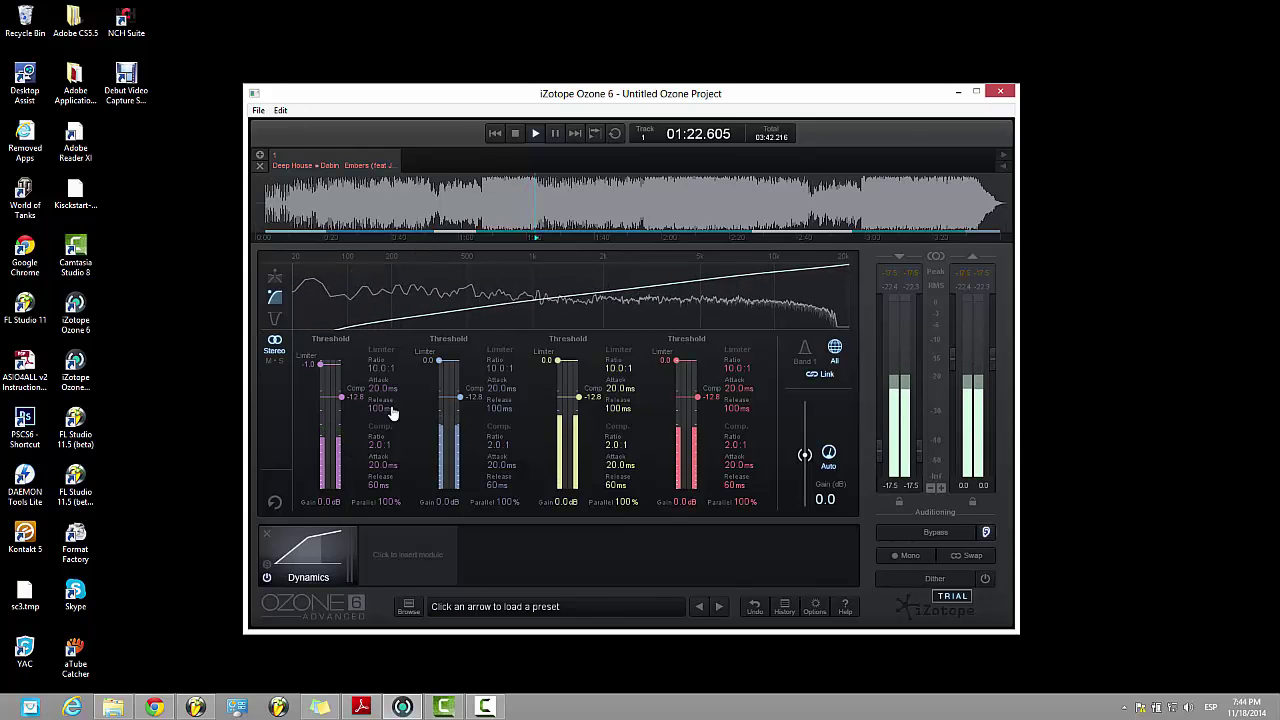
{"action": "mouse_move", "coordinate": [430, 272]}
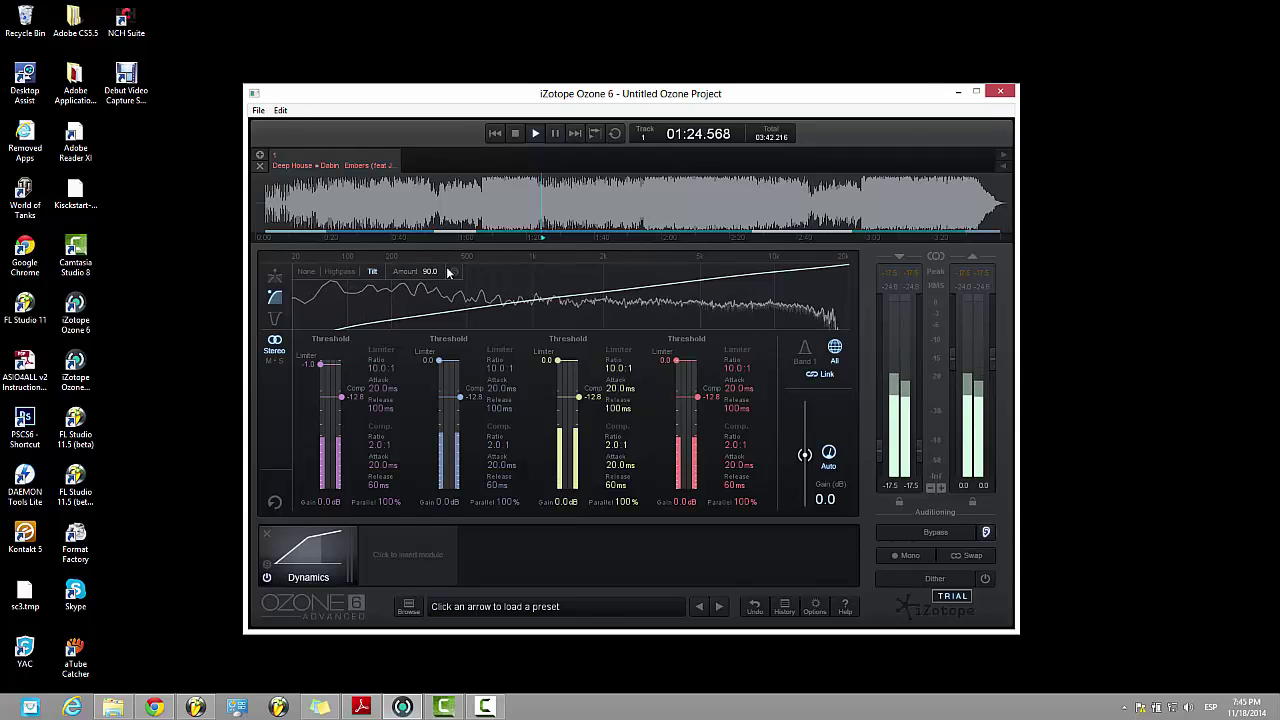
Sweep the detection filter's Tilt amount between 0.0 and 100.0 while the track plays, finishing at 0.0
{"action": "left_click_drag", "start_coordinate": [436, 274], "coordinate": [428, 344]}
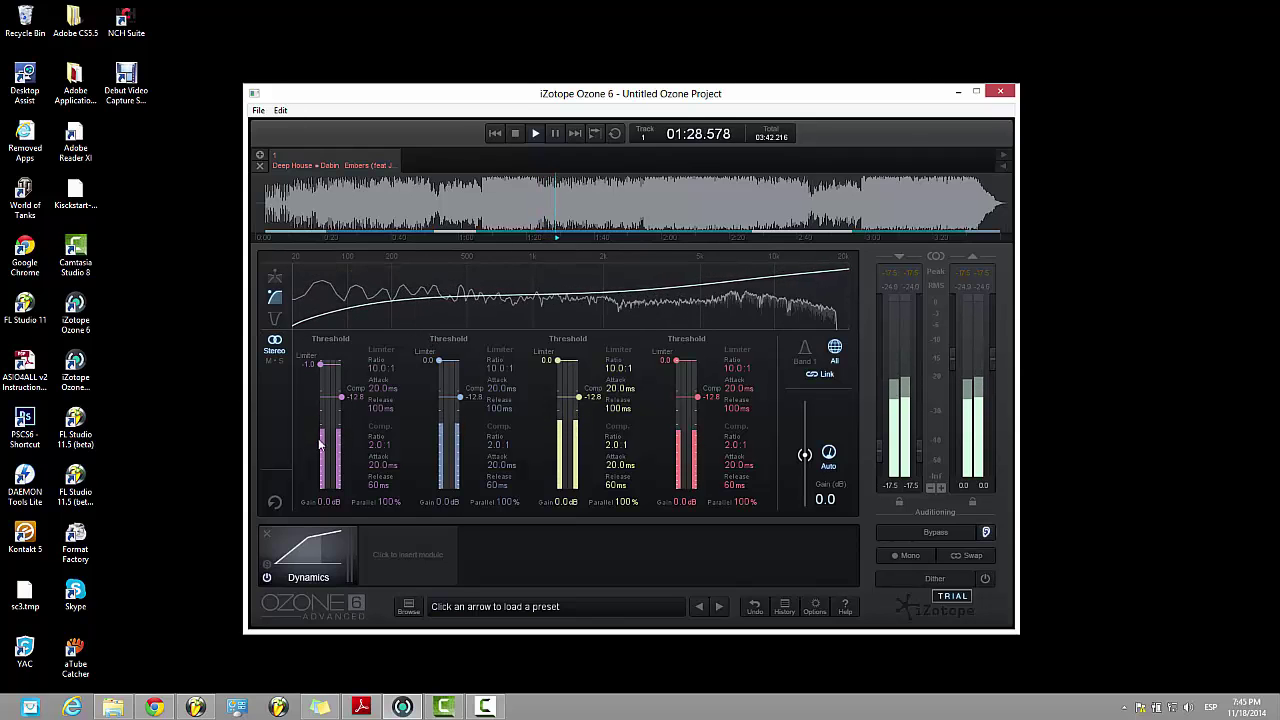
{"action": "left_click_drag", "start_coordinate": [431, 289], "coordinate": [438, 245]}
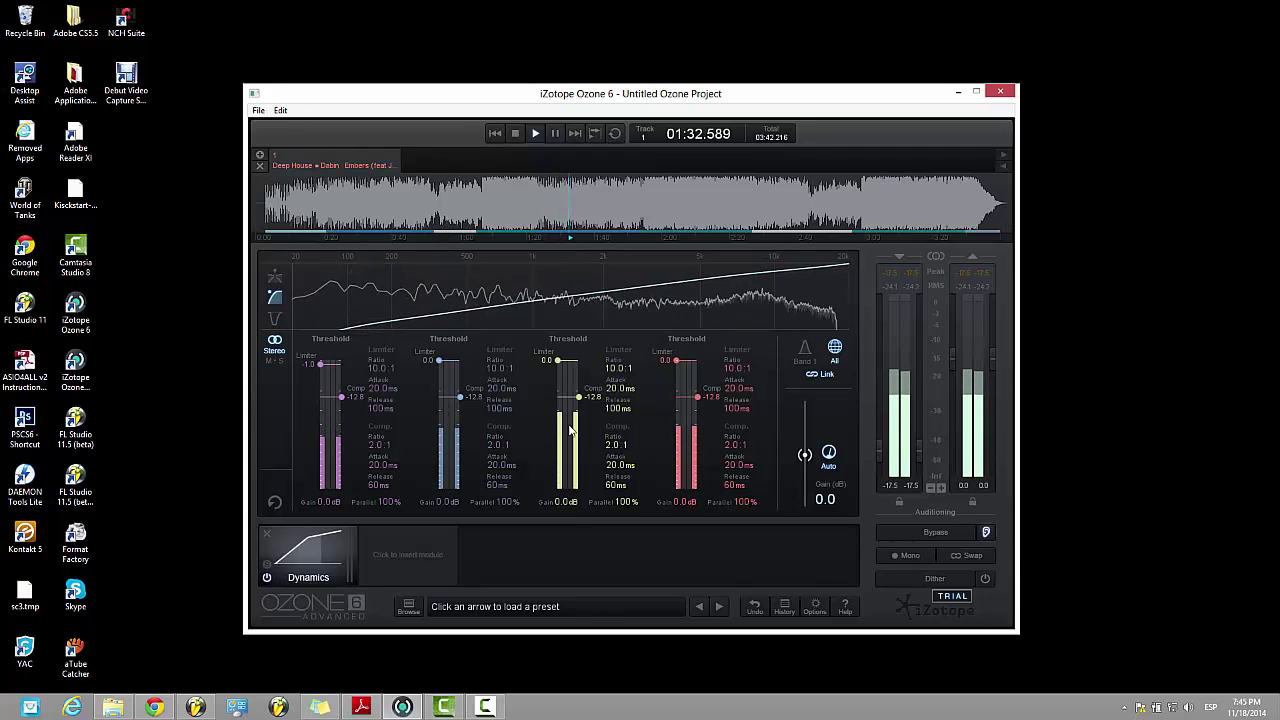
{"action": "mouse_move", "coordinate": [440, 285]}
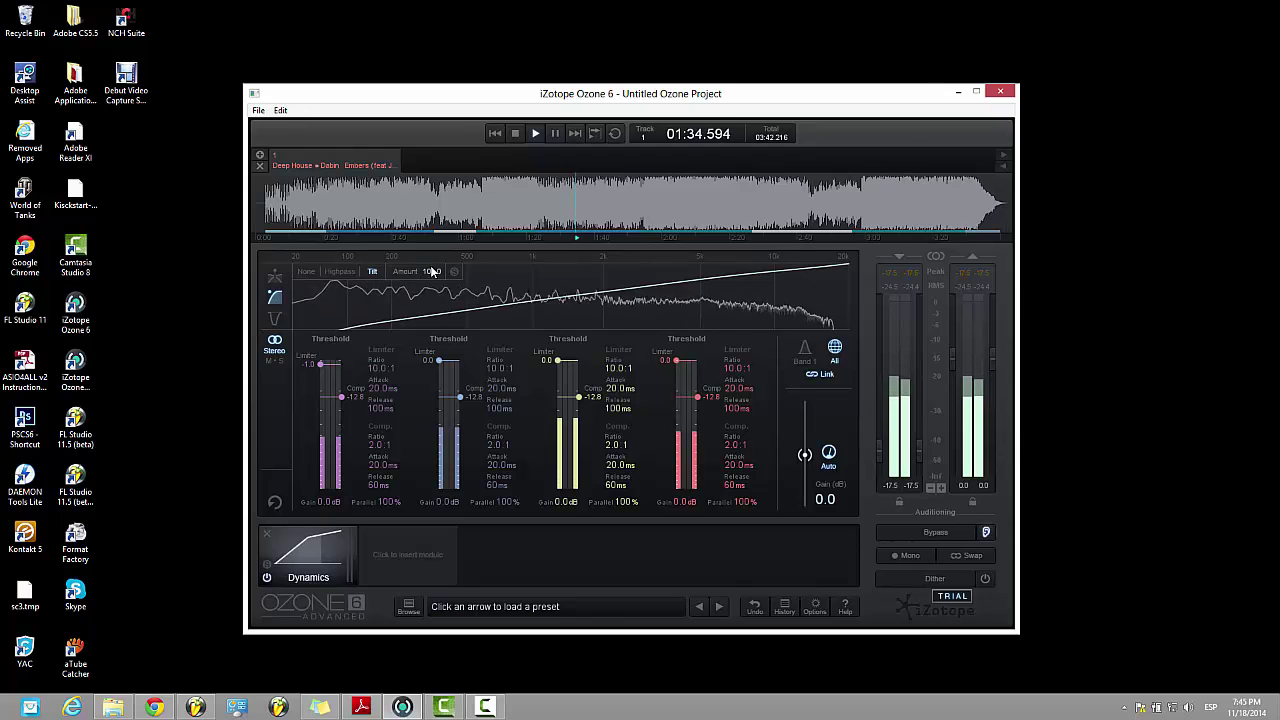
{"action": "left_click_drag", "start_coordinate": [430, 282], "coordinate": [424, 355]}
{"action": "mouse_move", "coordinate": [438, 321]}
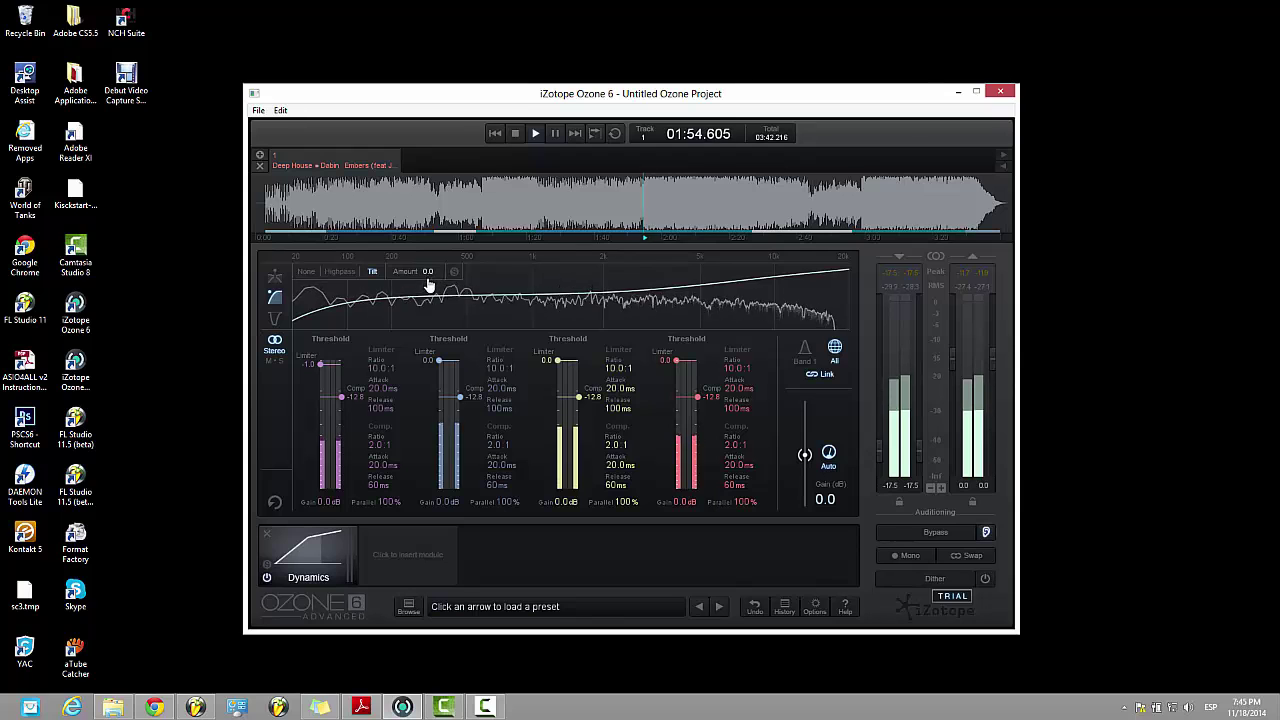
Set the detection filter's Tilt amount to 2.0 and stop playback
{"action": "mouse_move", "coordinate": [427, 302]}
{"action": "left_mouse_down"}
{"action": "mouse_move", "coordinate": [443, 237]}
{"action": "mouse_move", "coordinate": [419, 318]}
{"action": "left_mouse_up"}
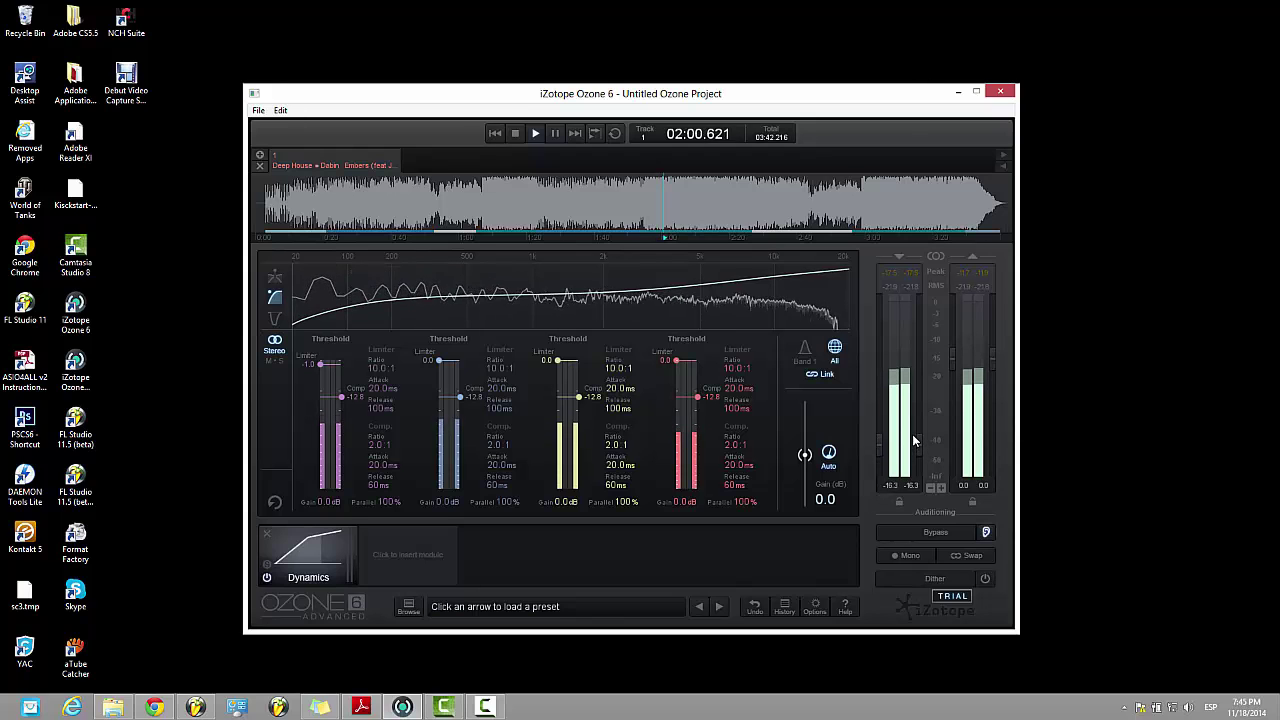
{"action": "mouse_move", "coordinate": [393, 272]}
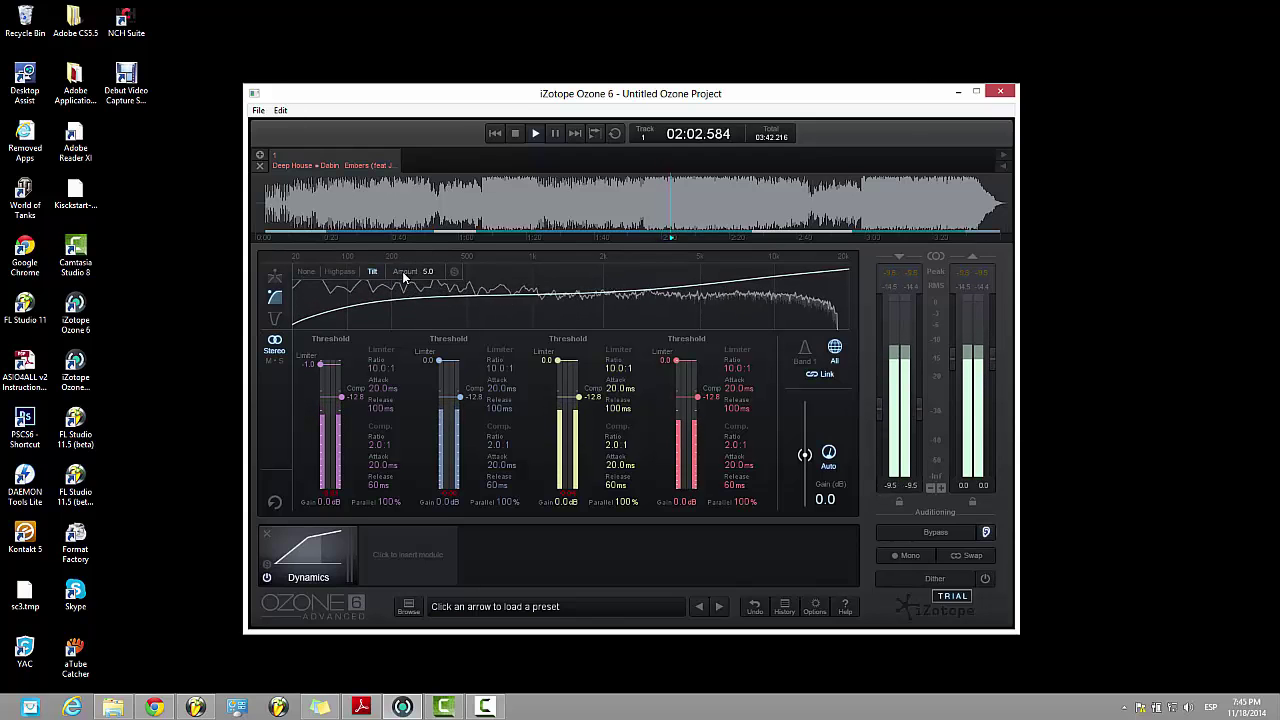
{"action": "left_click_drag", "start_coordinate": [418, 270], "coordinate": [412, 311]}
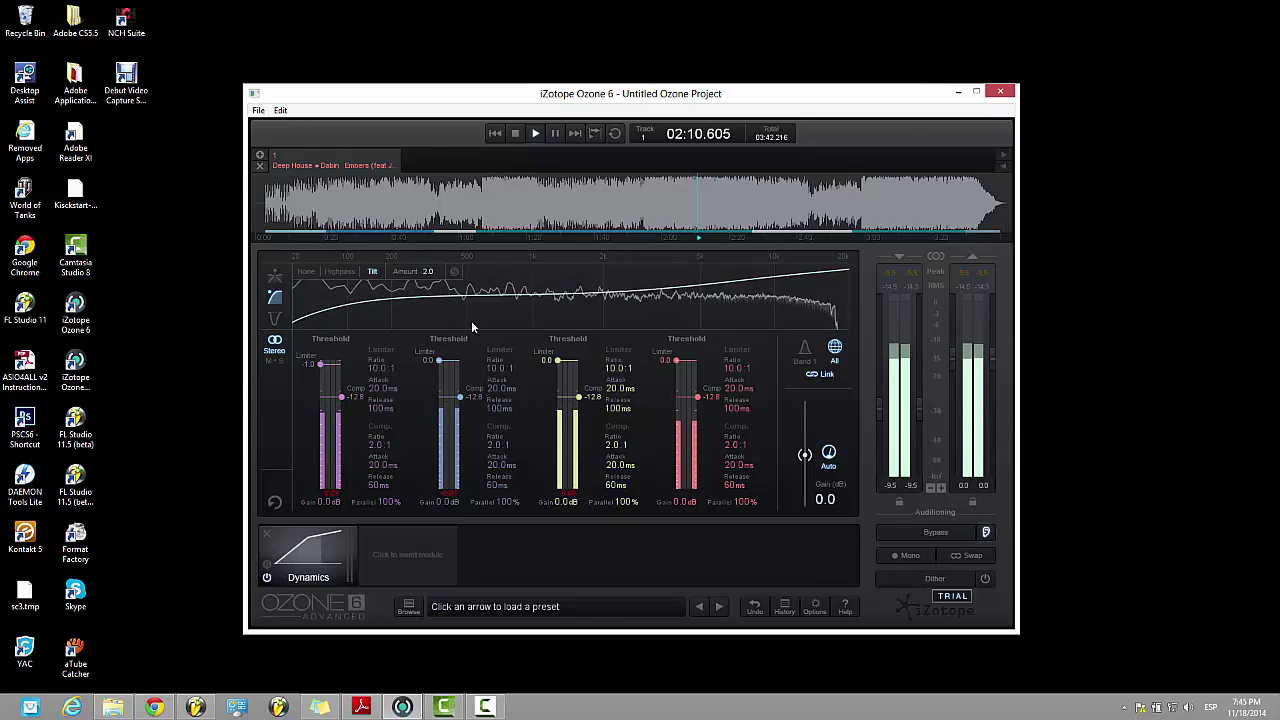
{"action": "key", "text": "space"}
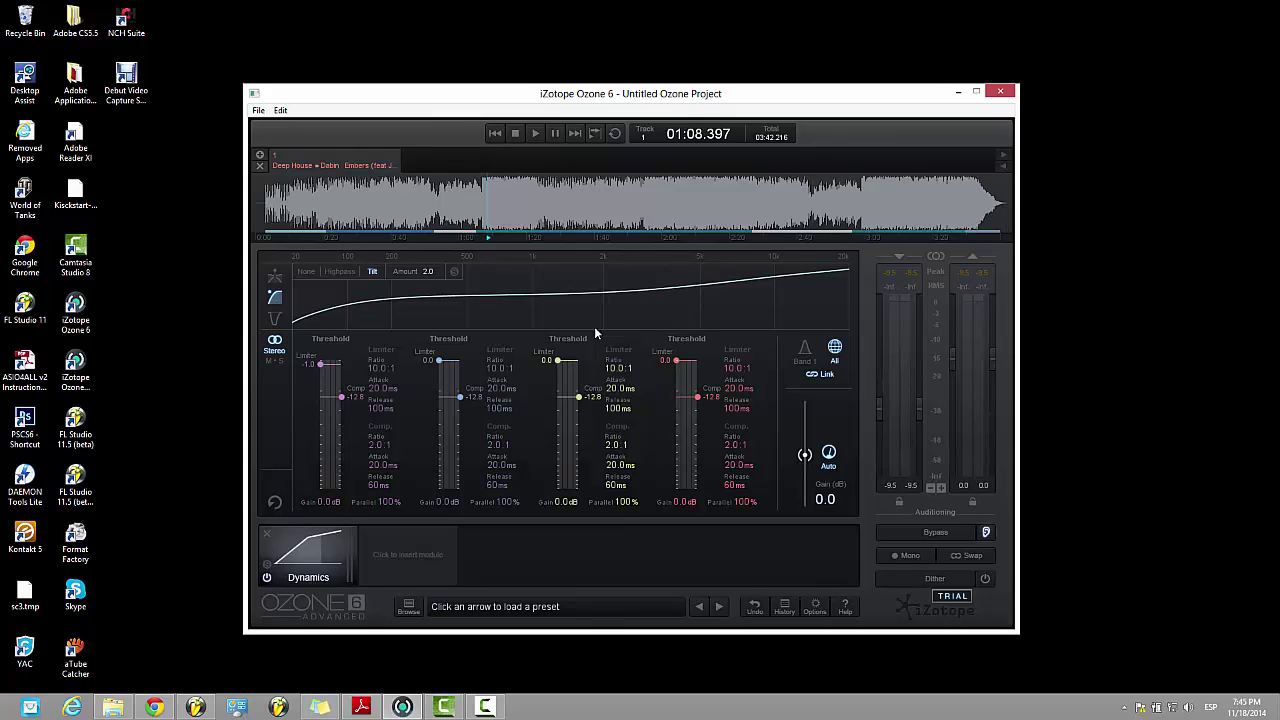
Show the gain reduction trace and play the track, lowering the linked compressor thresholds to -44.5 and raising them to -23.7 before pausing
{"action": "left_click", "coordinate": [276, 319]}
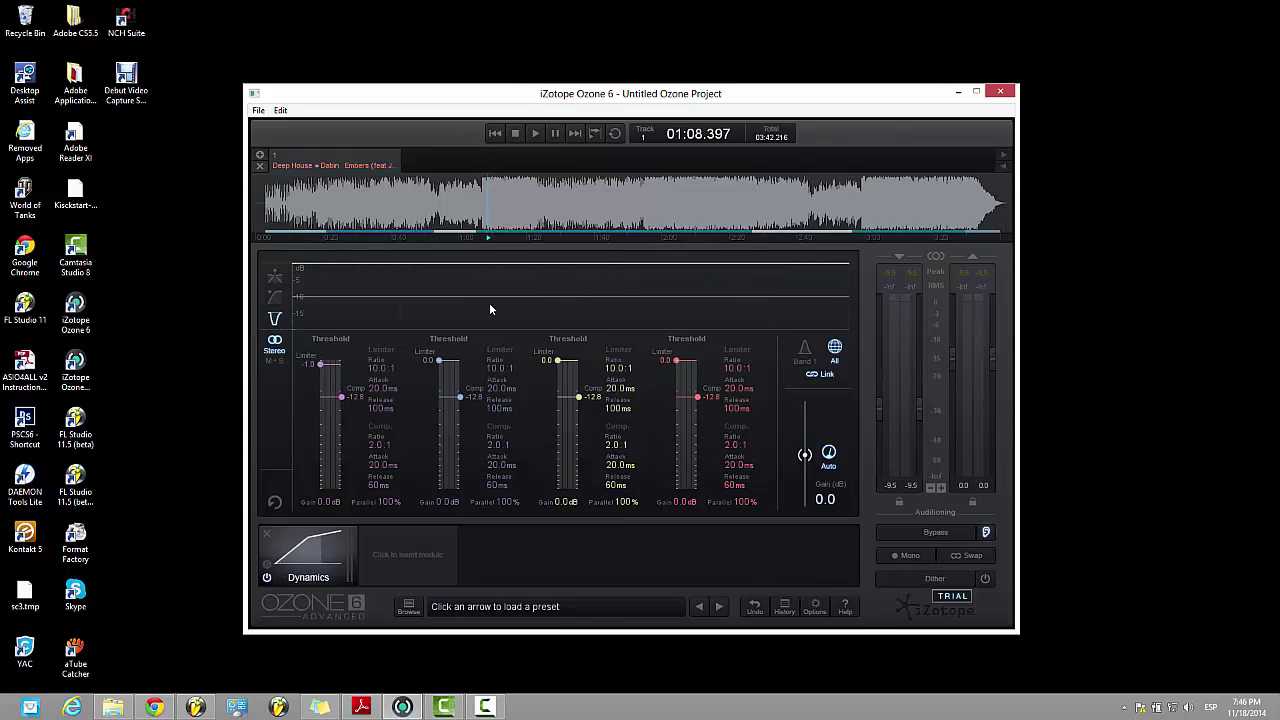
{"action": "key", "text": "space"}
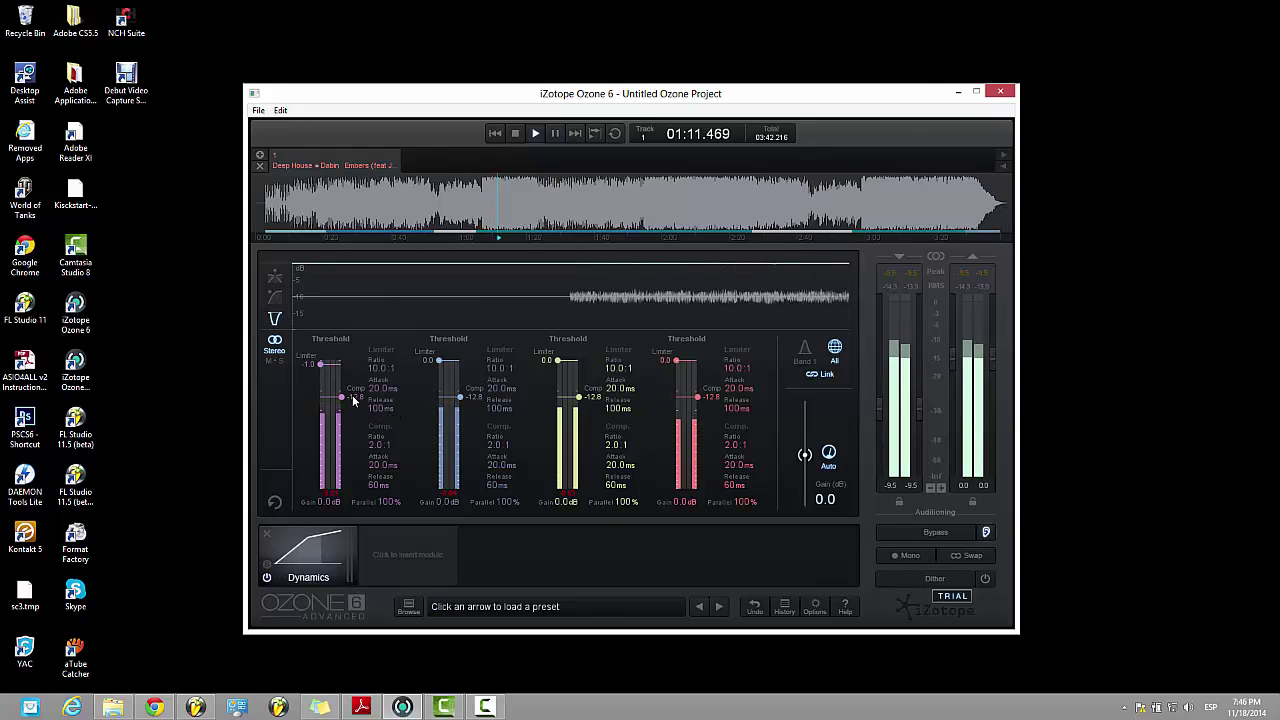
{"action": "left_click_drag", "start_coordinate": [340, 396], "coordinate": [337, 440]}
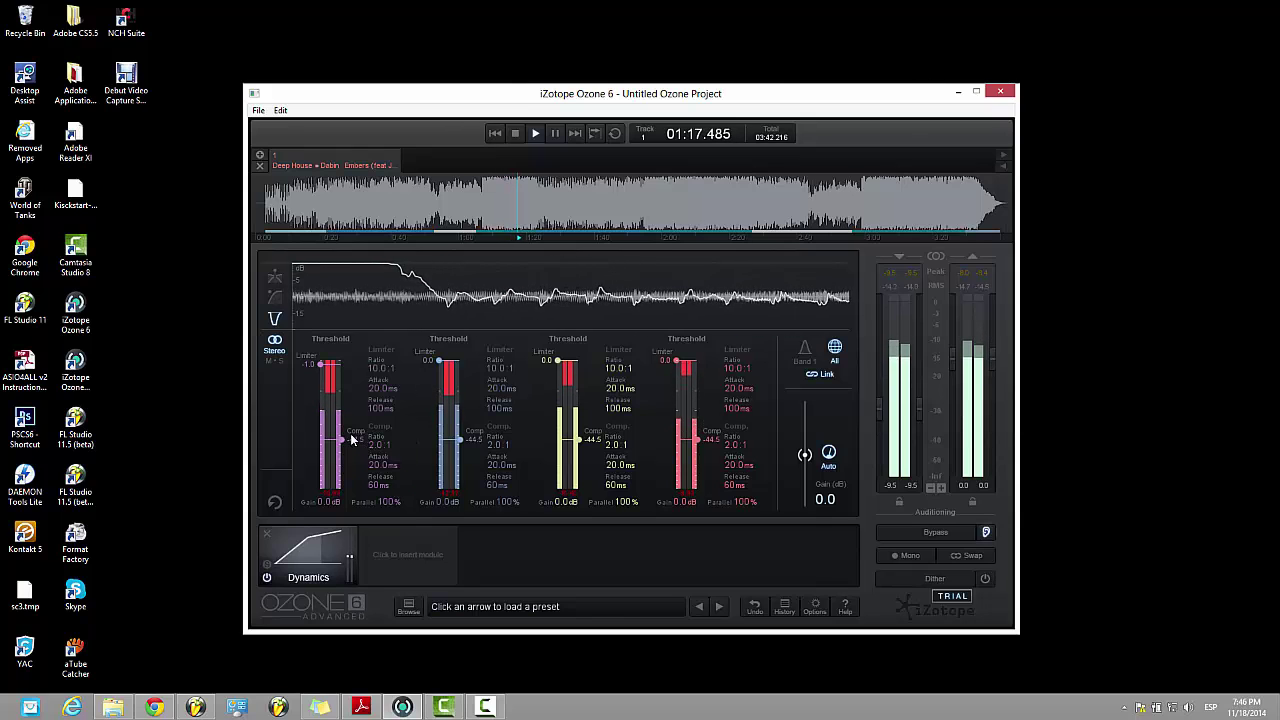
{"action": "left_click_drag", "start_coordinate": [341, 443], "coordinate": [344, 420]}
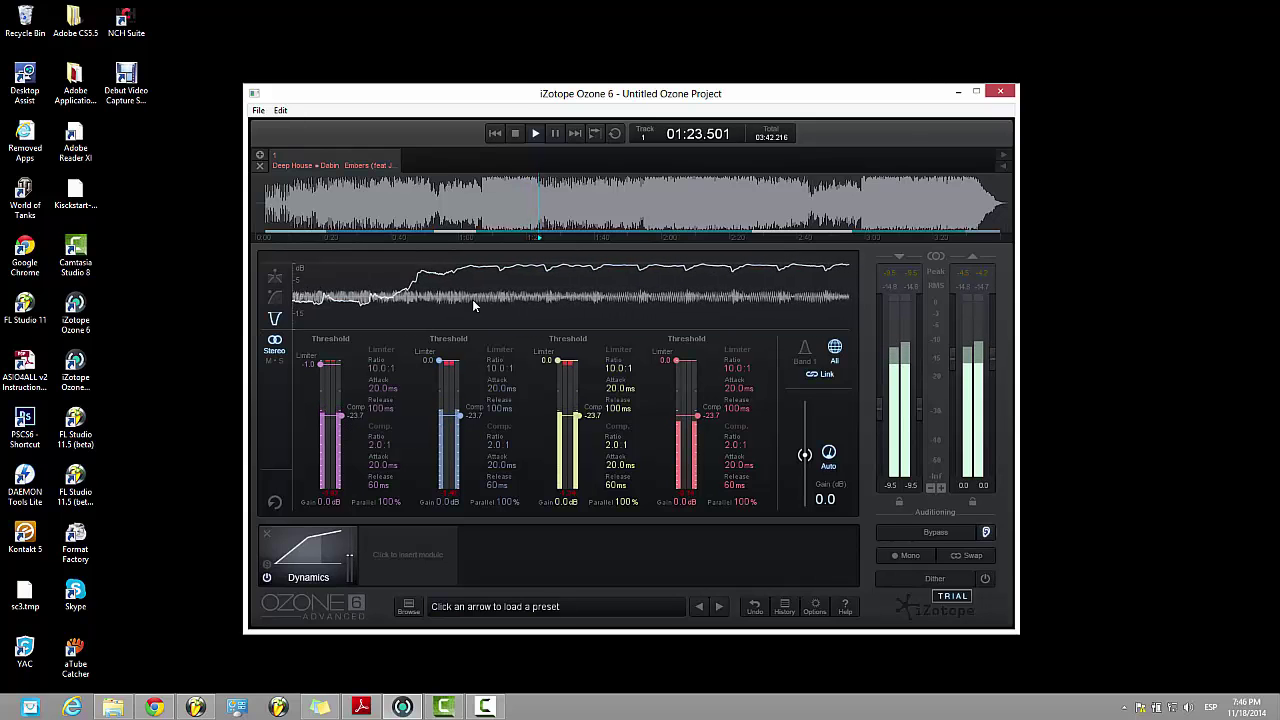
{"action": "left_click", "coordinate": [555, 134]}
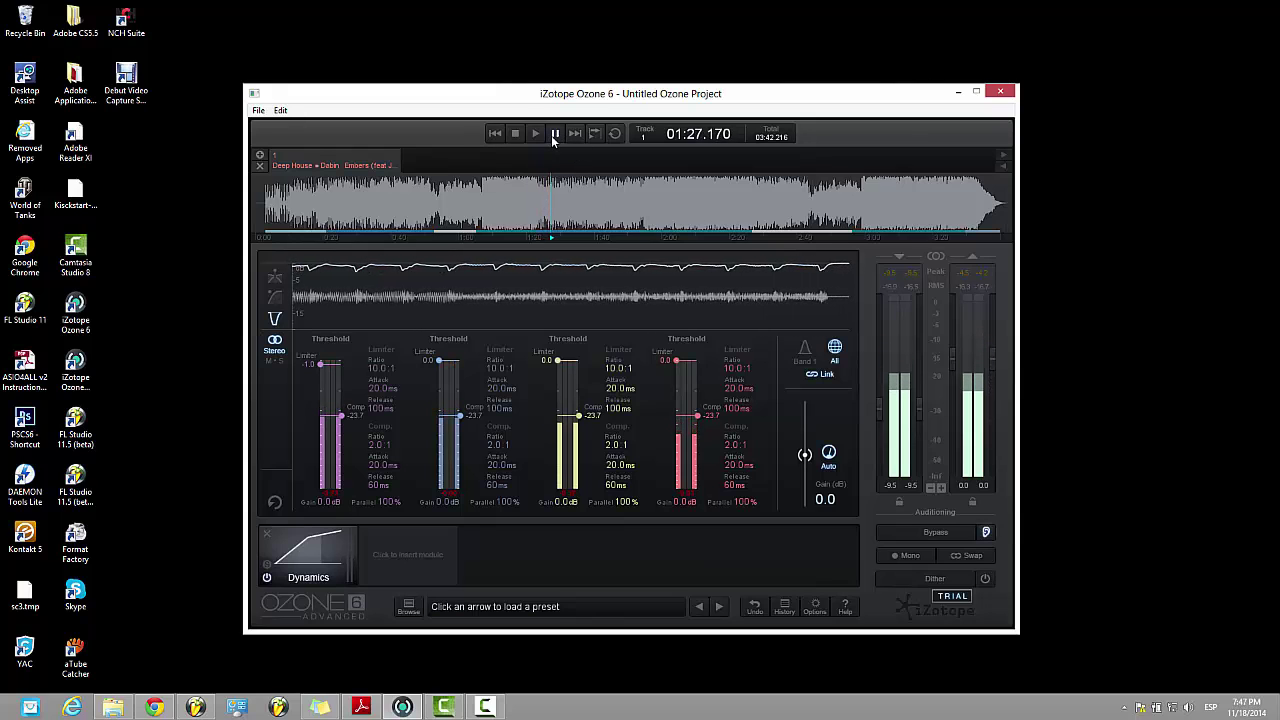